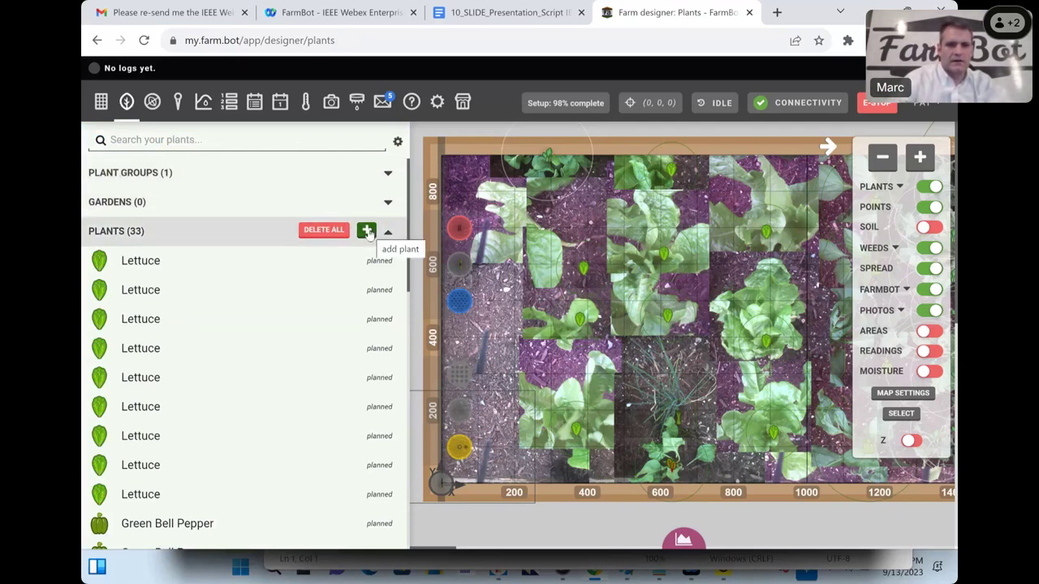
Step: Start adding a plant, search the crop library for "beet" and open the Beet crop's details
{"action": "left_click", "coordinate": [366, 232]}
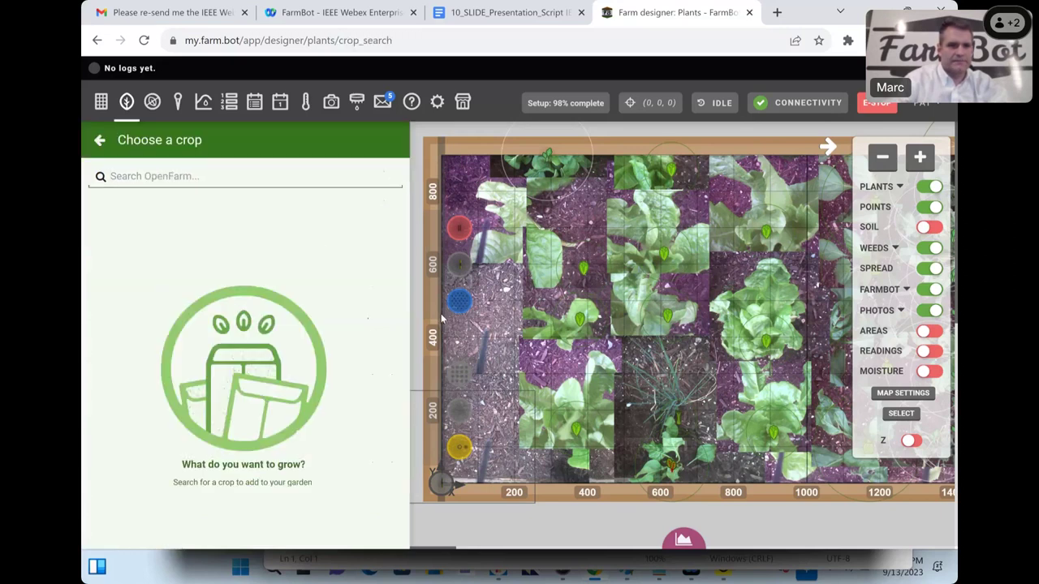
{"action": "left_click", "coordinate": [218, 179]}
{"action": "type", "text": "b"}
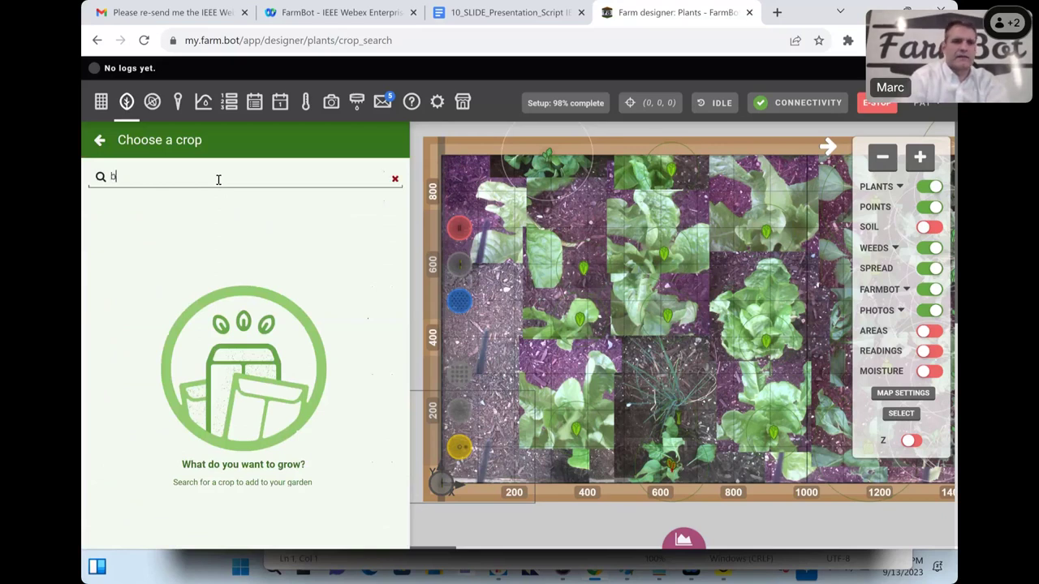
{"action": "type", "text": "eet"}
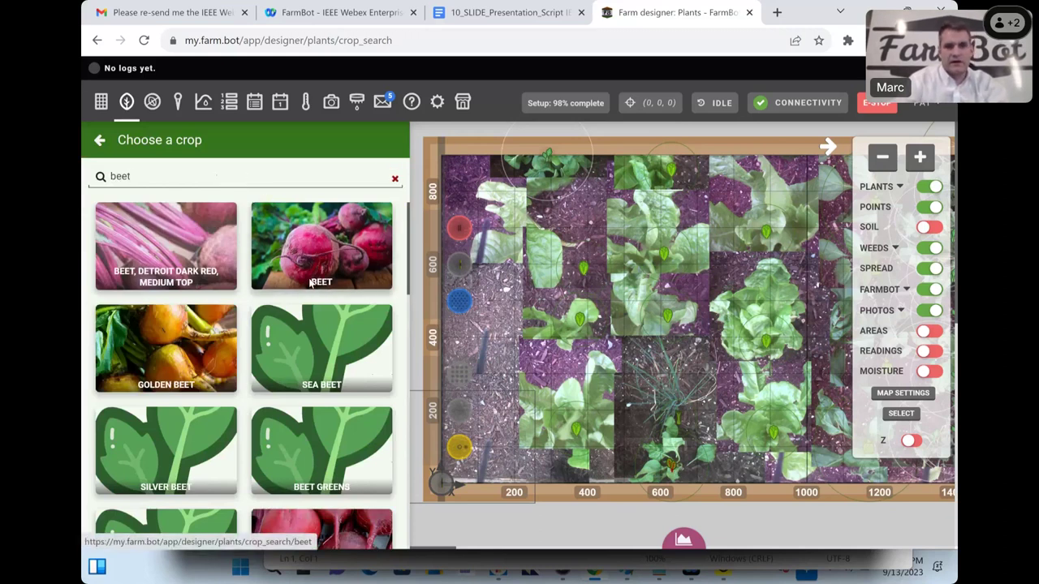
{"action": "scroll", "coordinate": [297, 287], "scroll_direction": "down", "scroll_amount": 1}
{"action": "scroll", "coordinate": [297, 286], "scroll_direction": "up", "scroll_amount": 1}
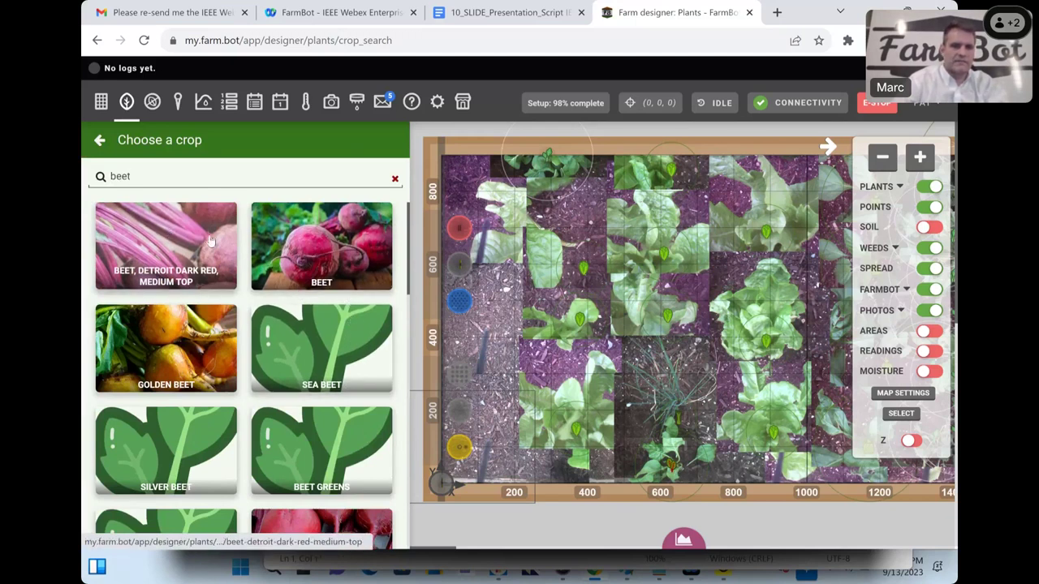
{"action": "scroll", "coordinate": [303, 295], "scroll_direction": "down", "scroll_amount": 5}
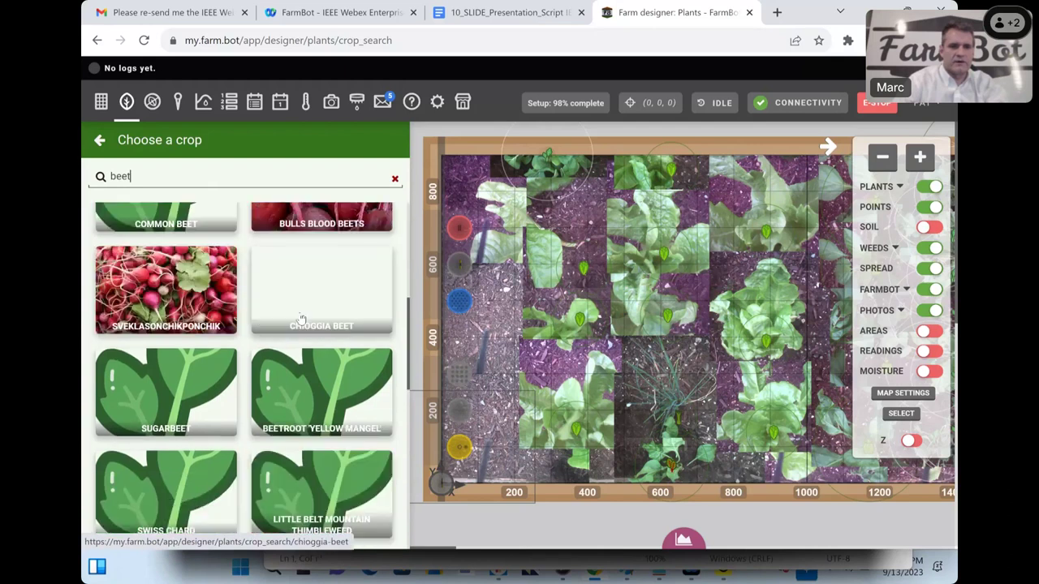
{"action": "scroll", "coordinate": [301, 318], "scroll_direction": "up", "scroll_amount": 5}
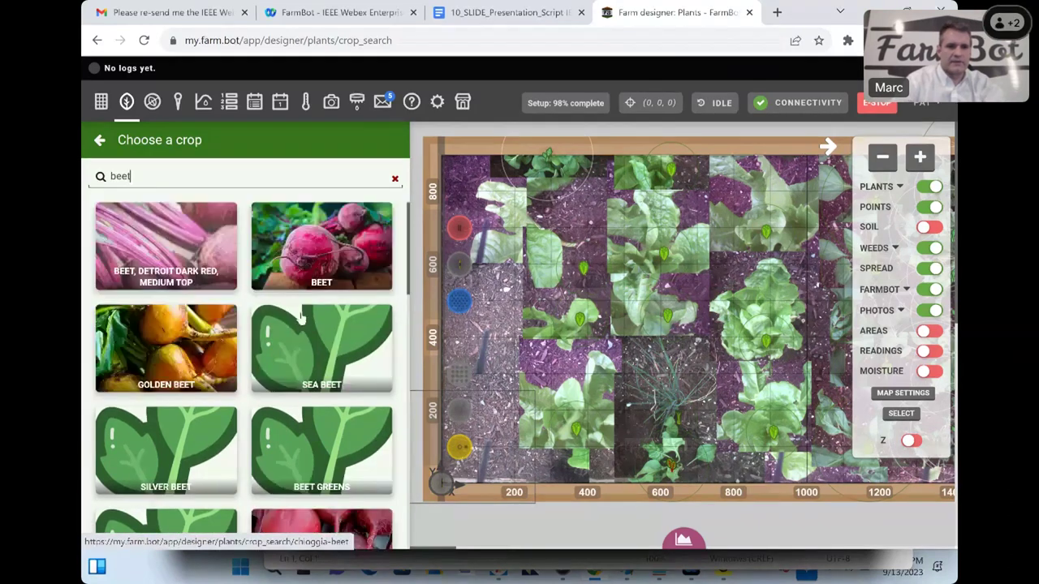
{"action": "left_click", "coordinate": [325, 243]}
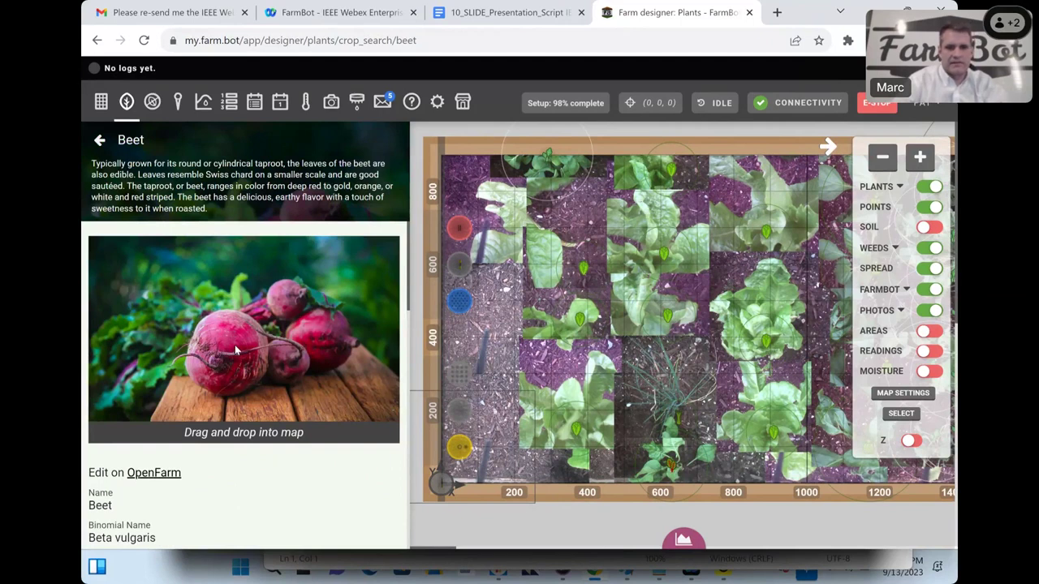
Step: Place a beet on the garden map at about X 190, Y 340 mm and return to the plants list
{"action": "mouse_move", "coordinate": [235, 345]}
{"action": "left_mouse_down"}
{"action": "mouse_move", "coordinate": [505, 373]}
{"action": "mouse_move", "coordinate": [509, 359]}
{"action": "left_mouse_up"}
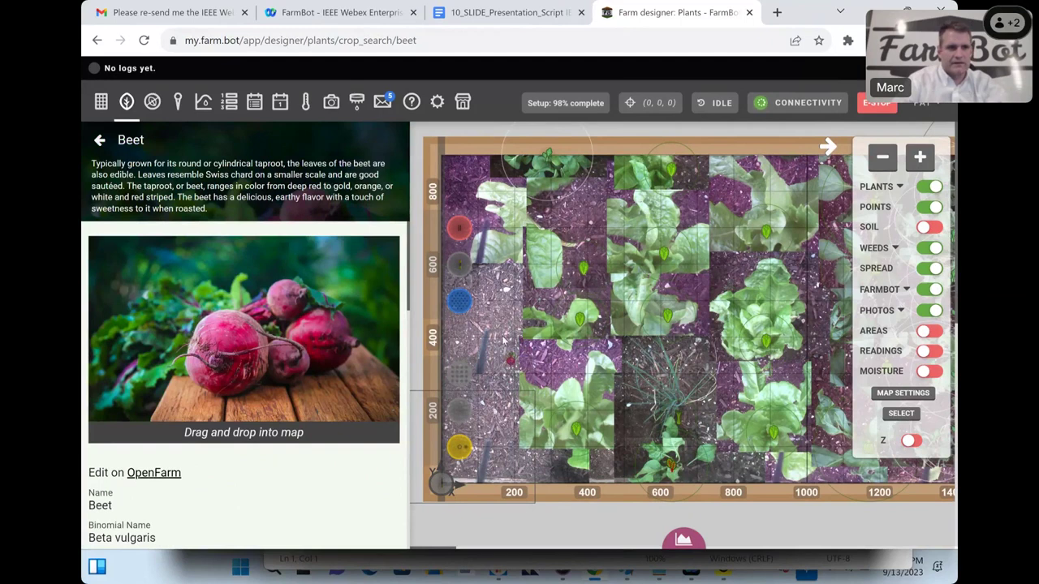
{"action": "left_click", "coordinate": [101, 142]}
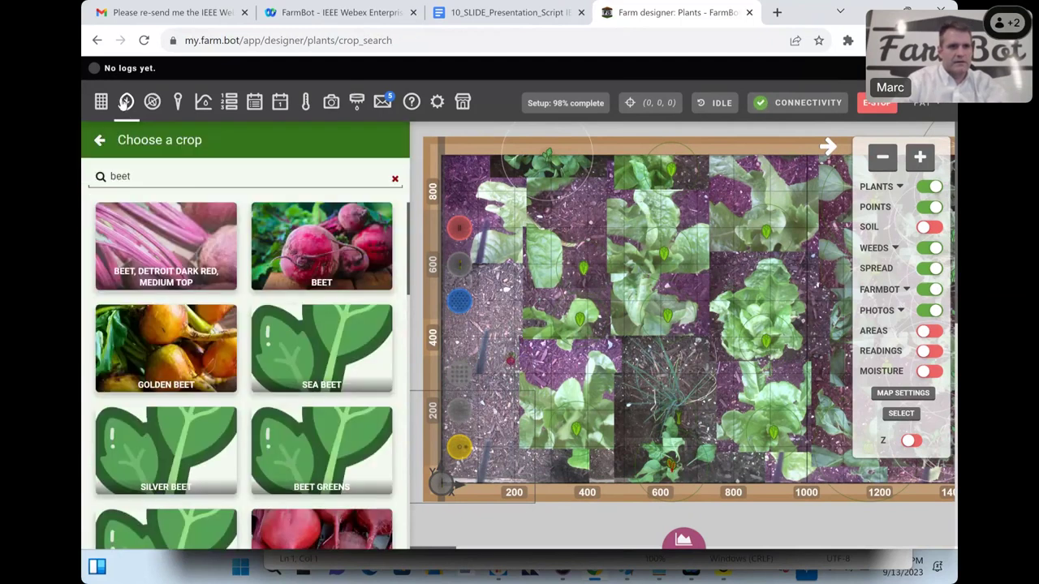
{"action": "left_click", "coordinate": [102, 104]}
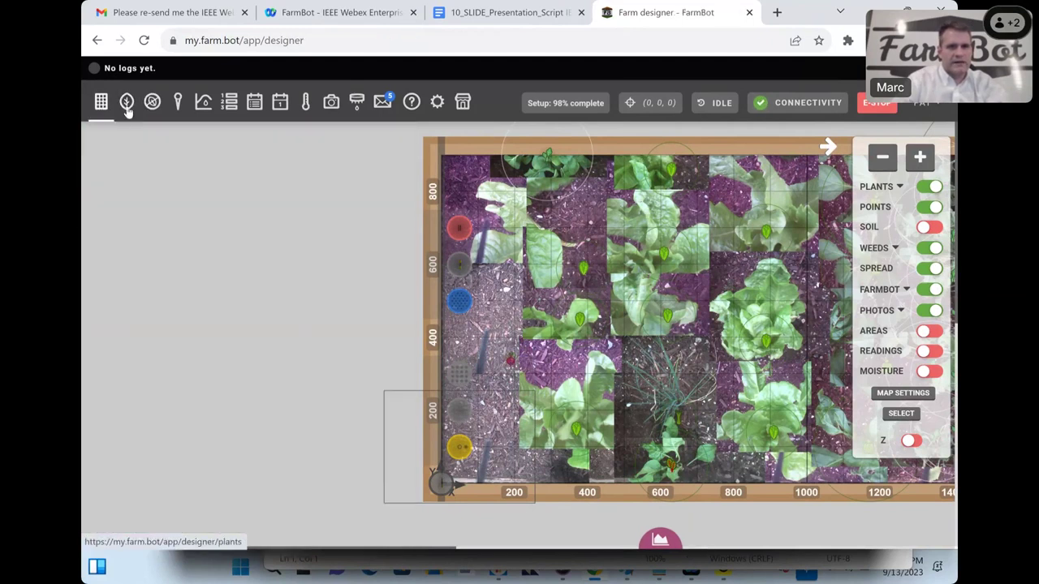
{"action": "left_click", "coordinate": [257, 280]}
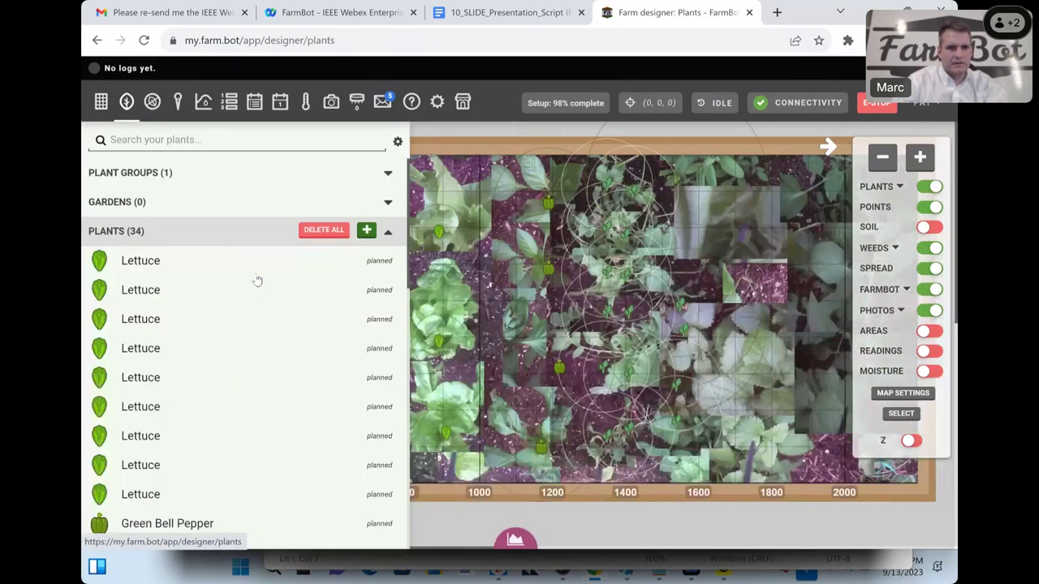
Step: Open the newly added Beet from the plants list, review its settings and delete it
{"action": "scroll", "coordinate": [240, 324], "scroll_direction": "down", "scroll_amount": 6}
{"action": "scroll", "coordinate": [244, 325], "scroll_direction": "down", "scroll_amount": 3}
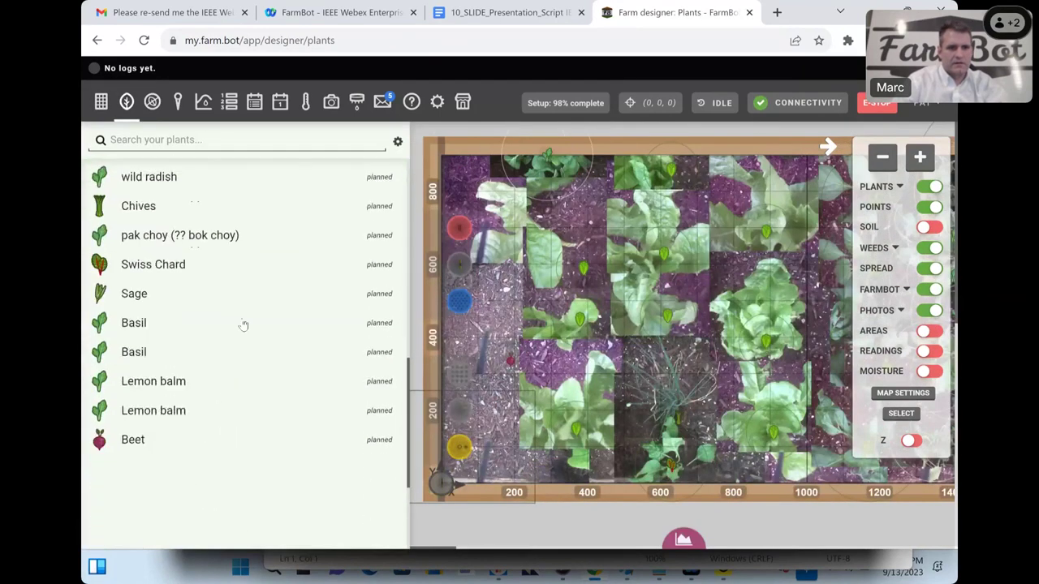
{"action": "left_click", "coordinate": [128, 441]}
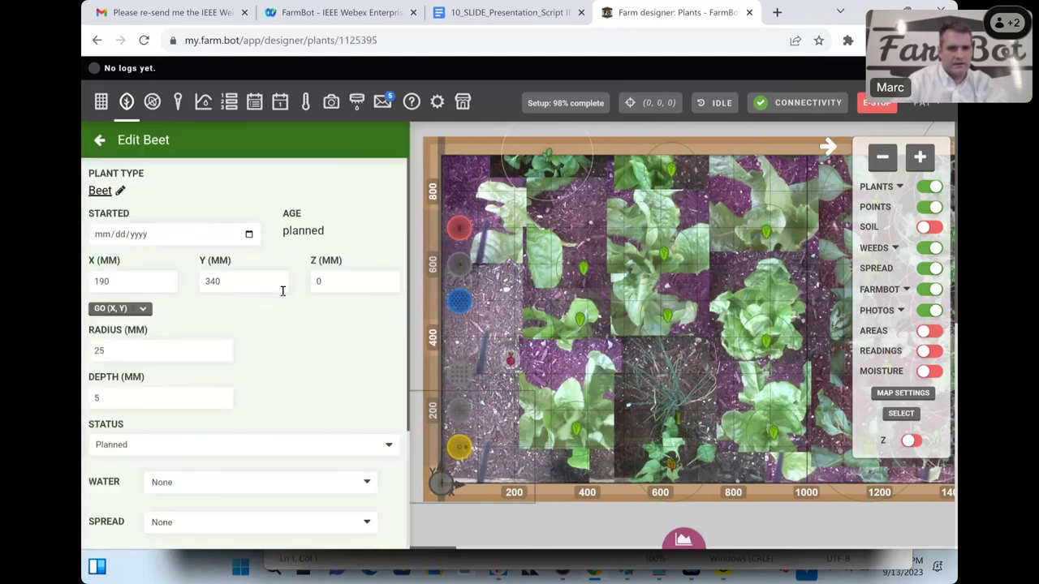
{"action": "scroll", "coordinate": [278, 321], "scroll_direction": "down", "scroll_amount": 1}
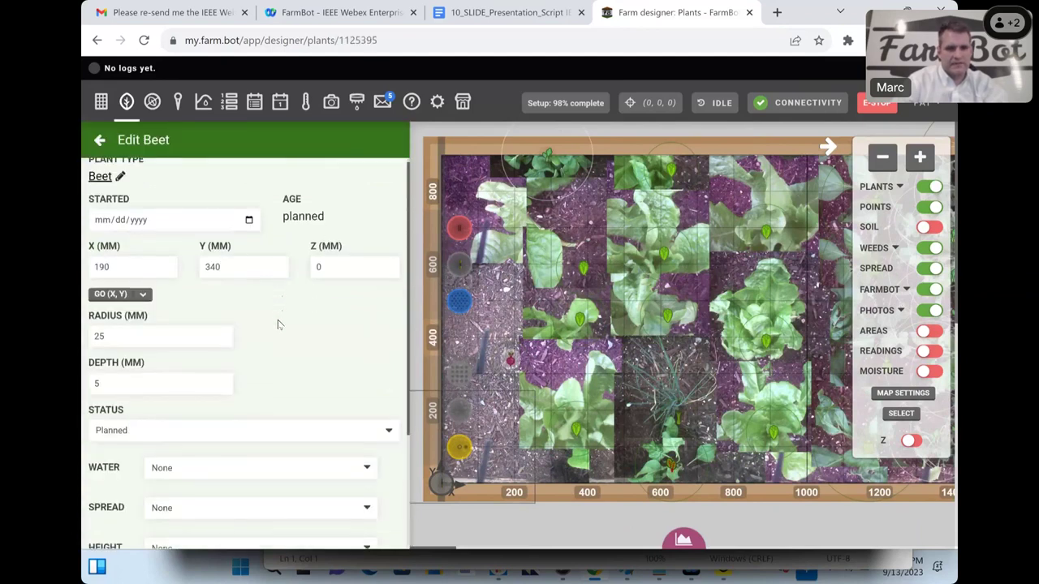
{"action": "scroll", "coordinate": [278, 325], "scroll_direction": "down", "scroll_amount": 3}
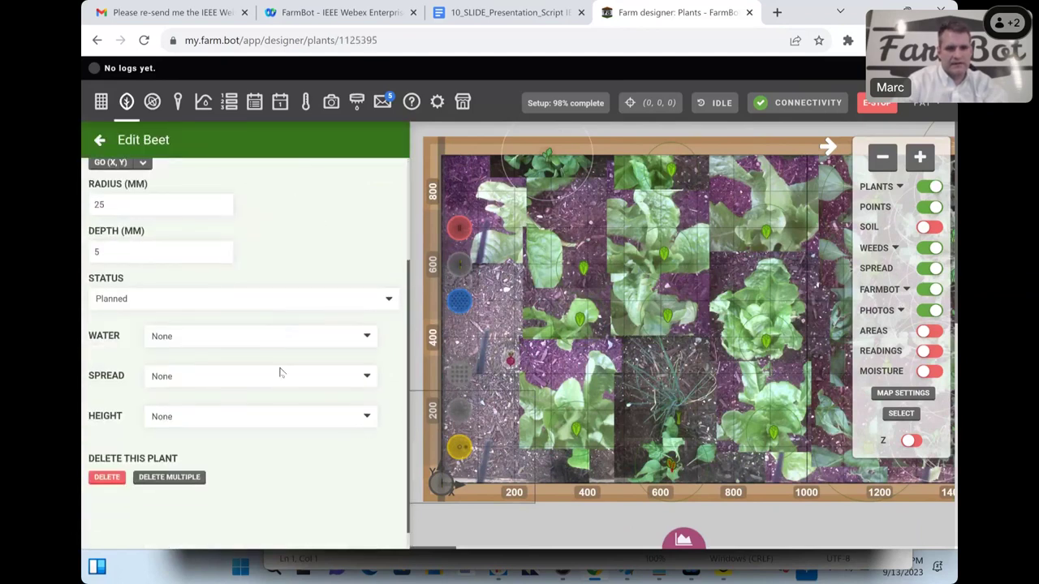
{"action": "left_click", "coordinate": [107, 477]}
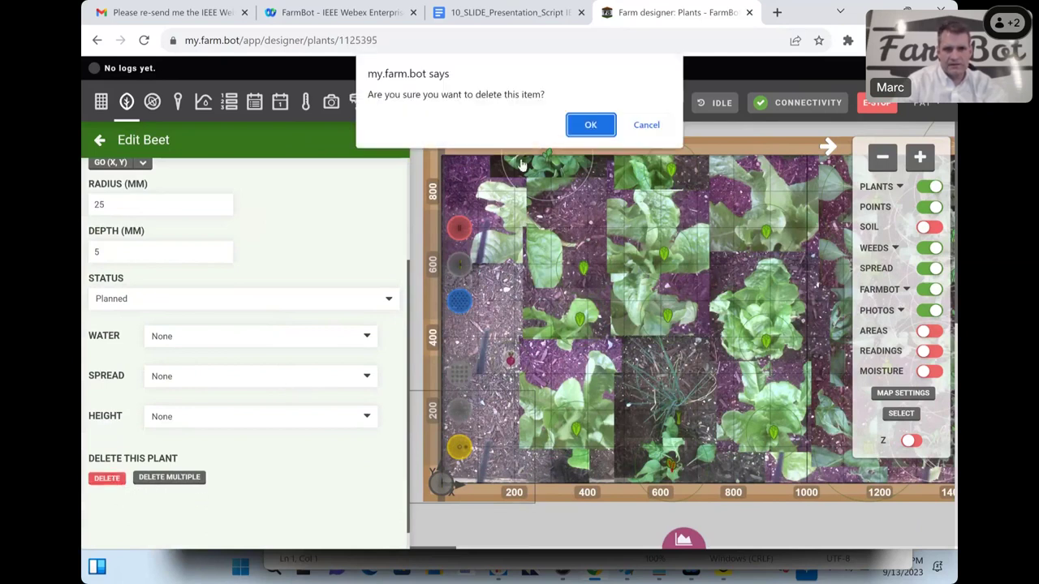
{"action": "left_click", "coordinate": [590, 125]}
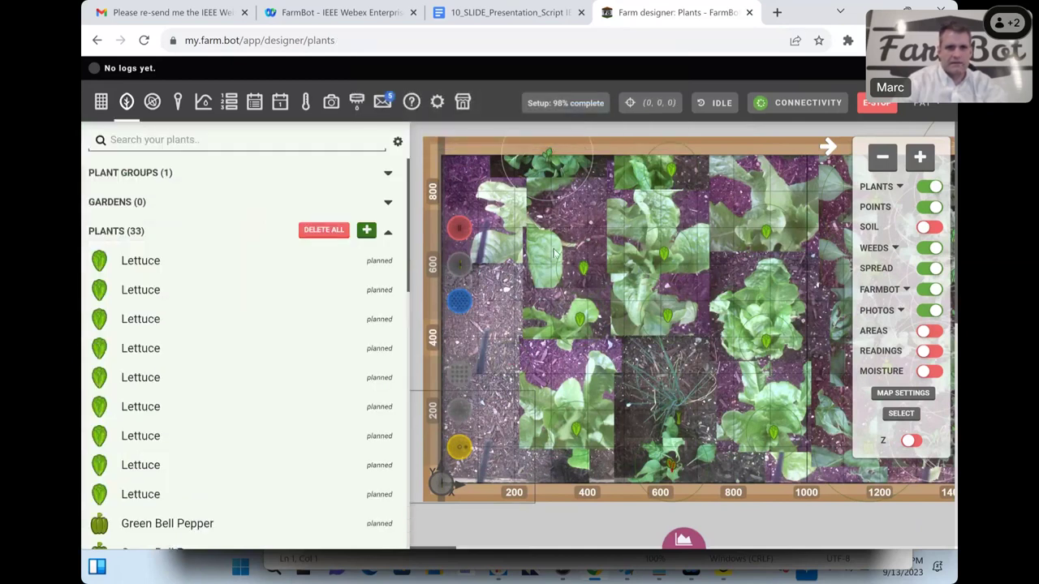
Step: Open the Mount Tool sequence in the full-page sequence editor and look through the list of sequences
{"action": "left_click", "coordinate": [230, 104]}
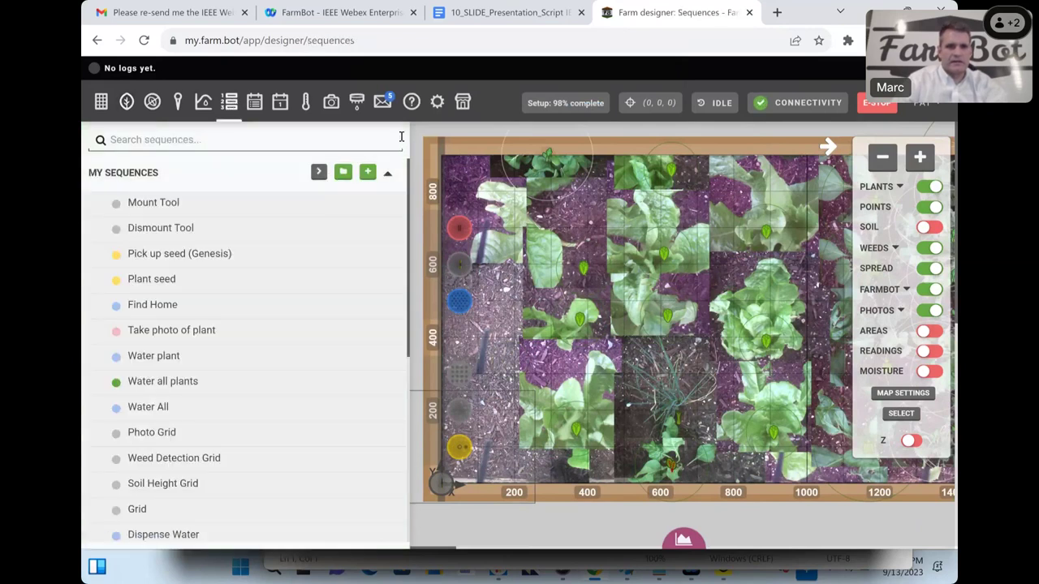
{"action": "left_click", "coordinate": [308, 202]}
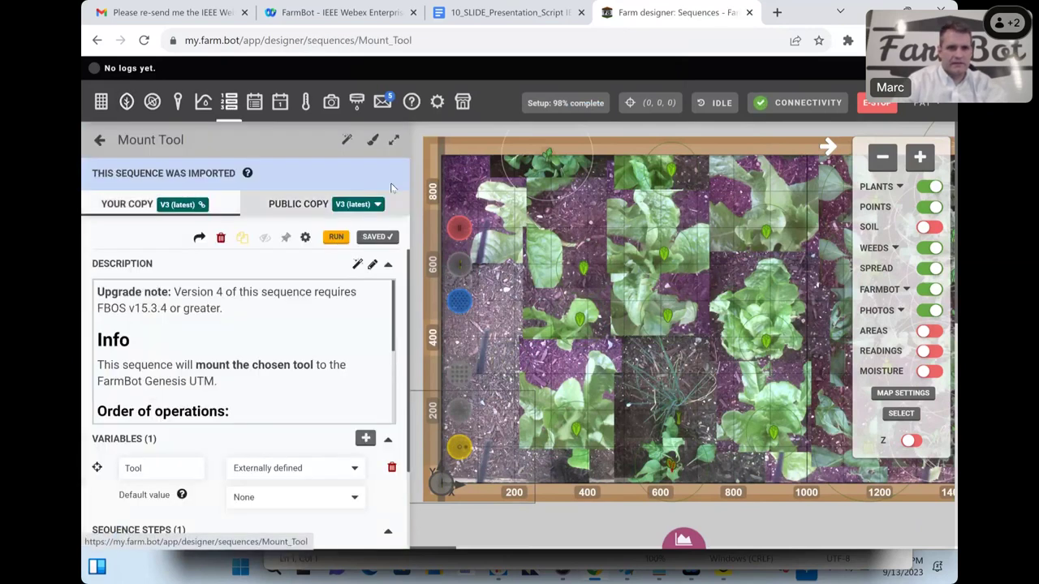
{"action": "left_click", "coordinate": [395, 142]}
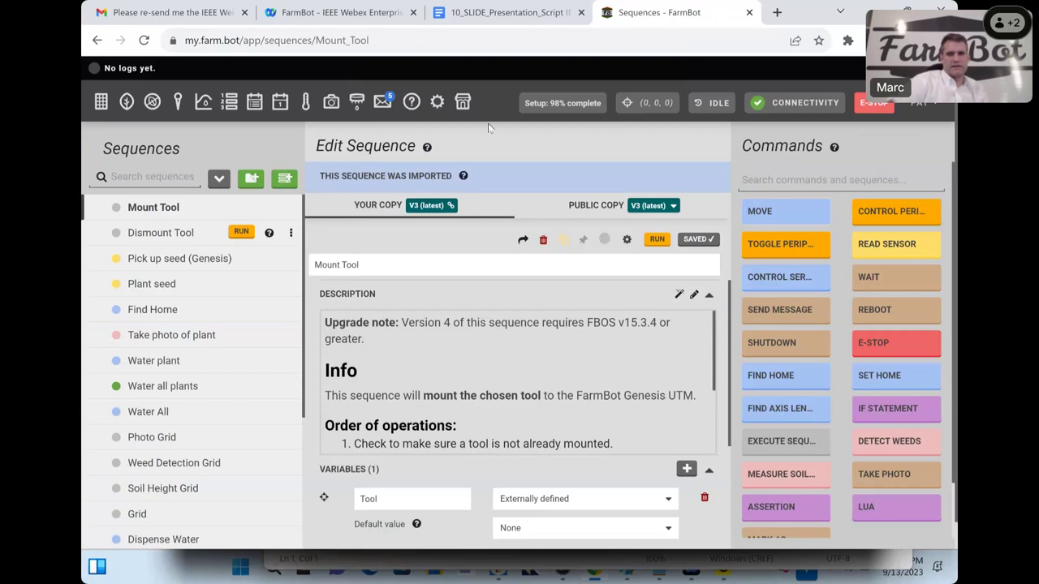
{"action": "scroll", "coordinate": [236, 385], "scroll_direction": "down", "scroll_amount": 3}
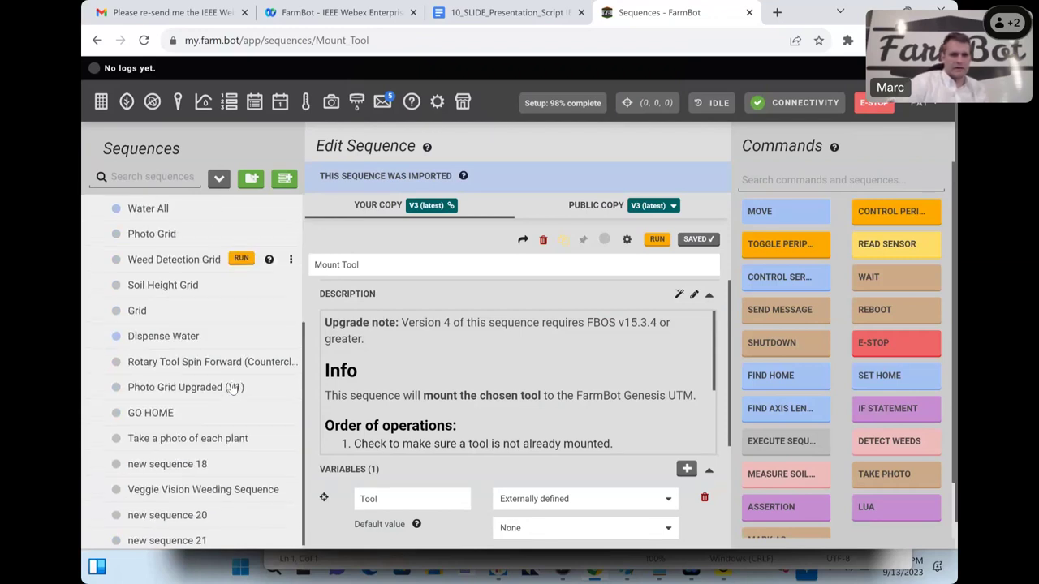
{"action": "scroll", "coordinate": [234, 388], "scroll_direction": "up", "scroll_amount": 3}
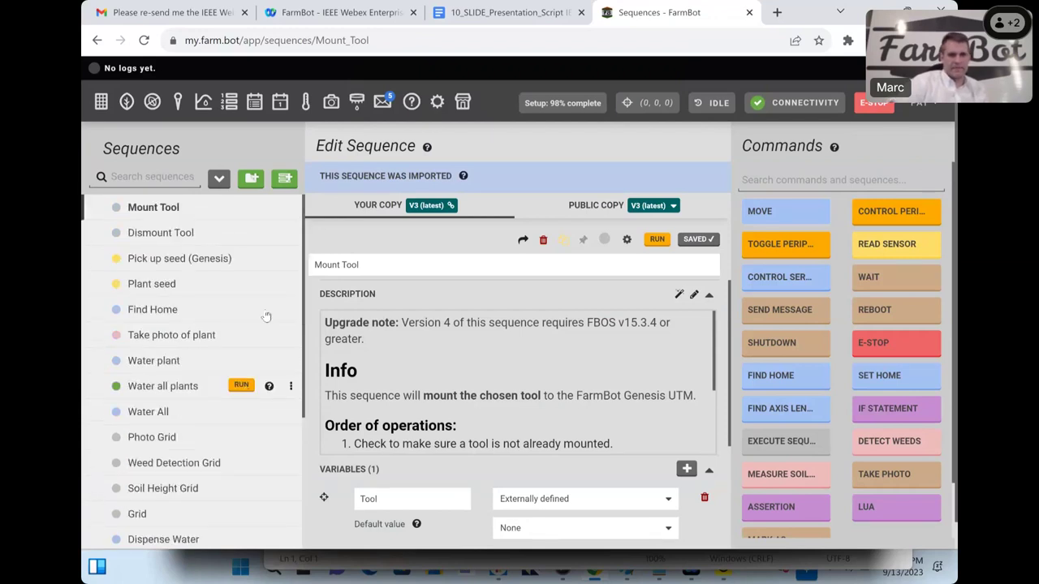
Step: Create a new sequence whose first step is a Move to custom coordinates 0, 0, 0
{"action": "left_click", "coordinate": [283, 180]}
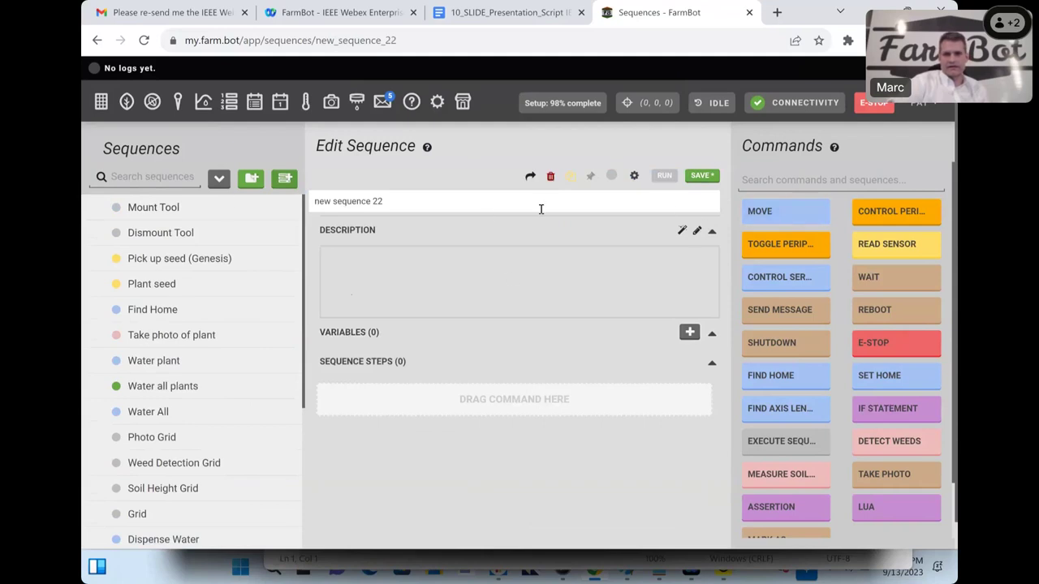
{"action": "left_click_drag", "start_coordinate": [805, 211], "coordinate": [485, 403]}
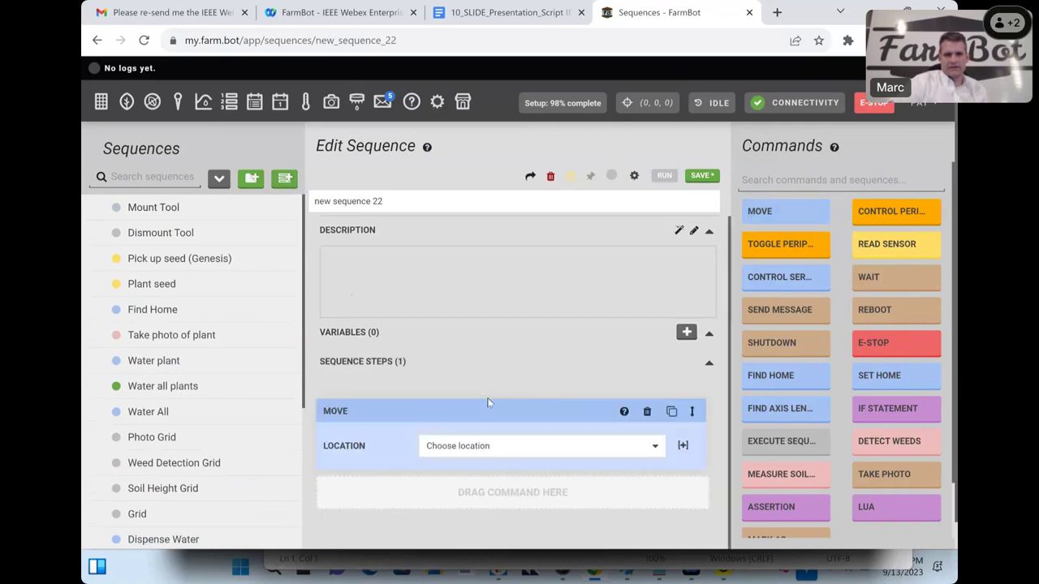
{"action": "left_click", "coordinate": [497, 447]}
{"action": "left_click", "coordinate": [483, 294]}
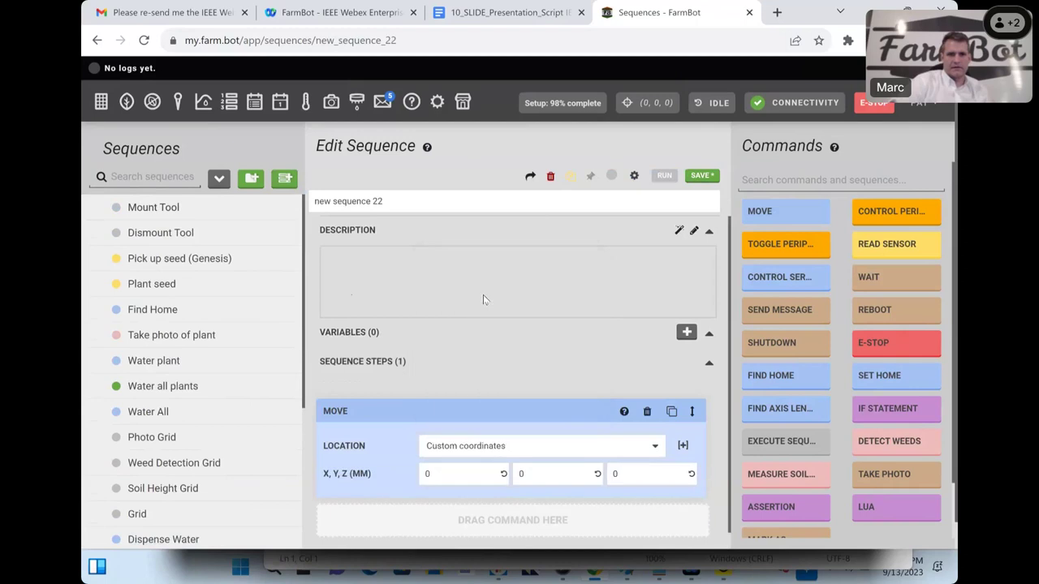
{"action": "left_click", "coordinate": [459, 478]}
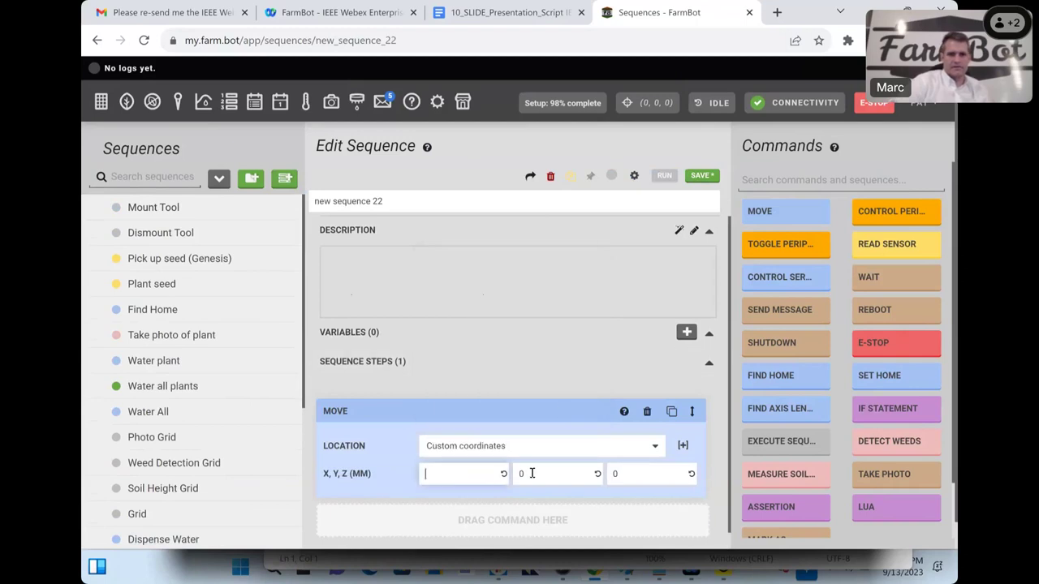
{"action": "type", "text": "0"}
{"action": "left_click", "coordinate": [535, 473]}
{"action": "type", "text": "0"}
{"action": "left_click", "coordinate": [616, 477]}
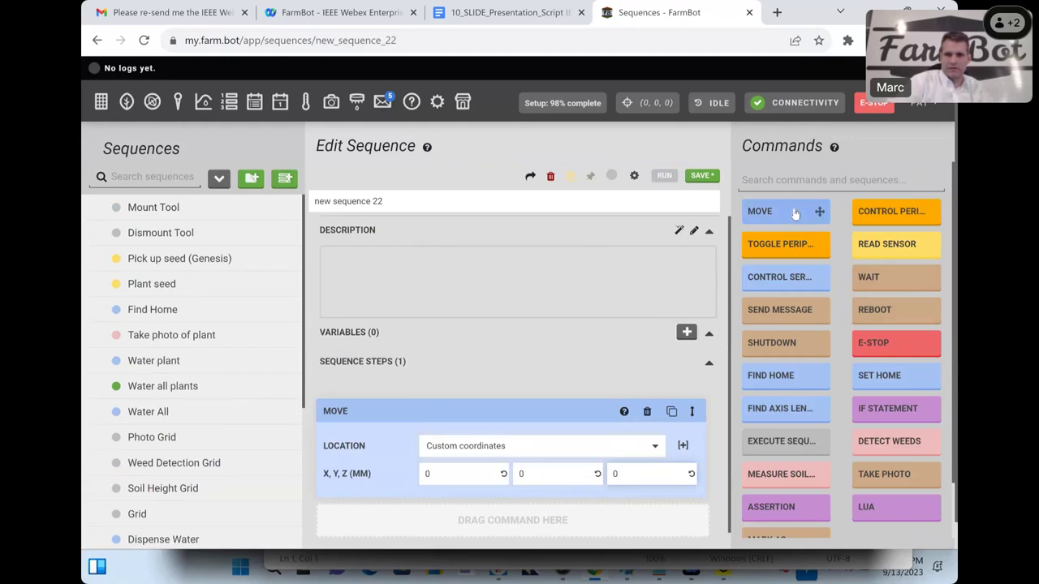
Step: Add a second Move command with its location set to the plant Lettuce (370, 150, 0)
{"action": "left_click_drag", "start_coordinate": [769, 232], "coordinate": [541, 528]}
{"action": "scroll", "coordinate": [570, 378], "scroll_direction": "down", "scroll_amount": 2}
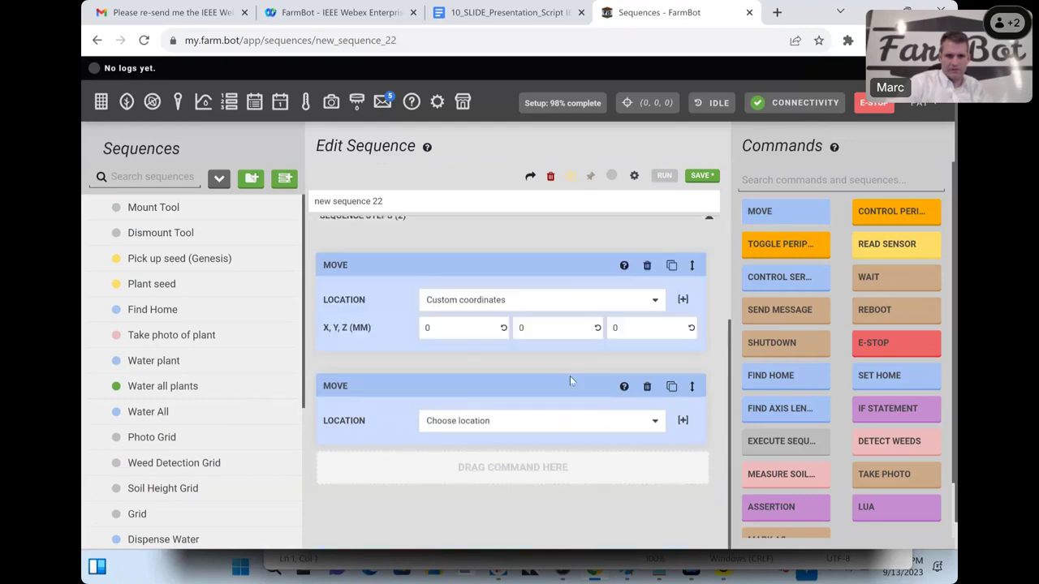
{"action": "left_click", "coordinate": [650, 419]}
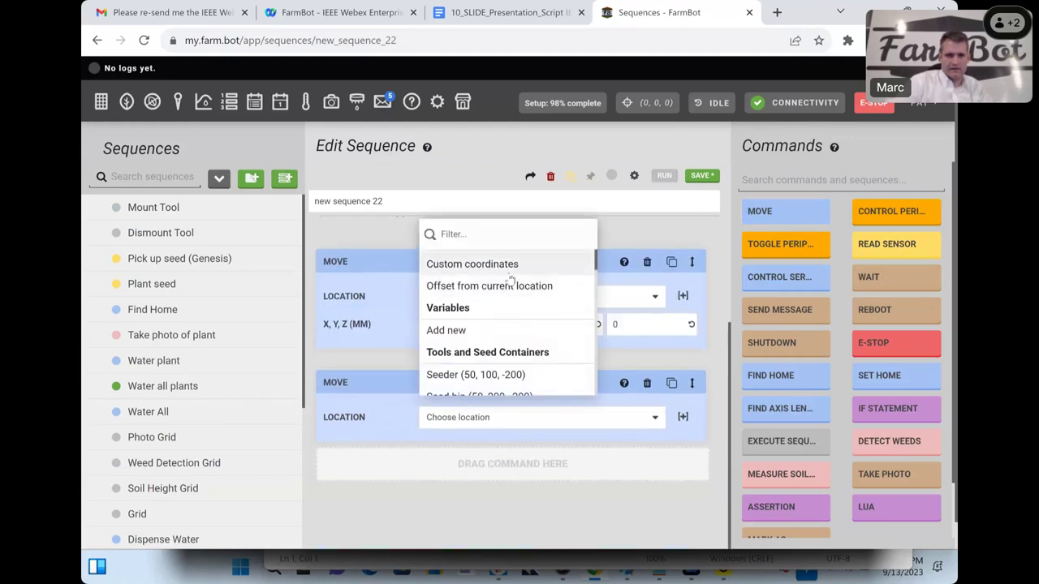
{"action": "scroll", "coordinate": [509, 282], "scroll_direction": "down", "scroll_amount": 2}
{"action": "scroll", "coordinate": [557, 349], "scroll_direction": "down", "scroll_amount": 5}
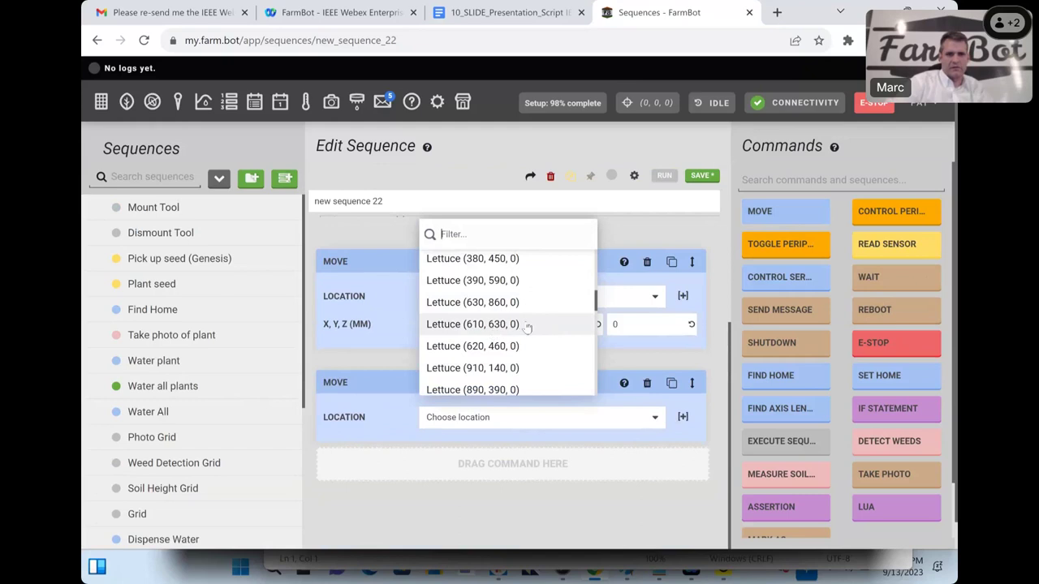
{"action": "scroll", "coordinate": [533, 325], "scroll_direction": "up", "scroll_amount": 3}
{"action": "scroll", "coordinate": [531, 321], "scroll_direction": "down", "scroll_amount": 1}
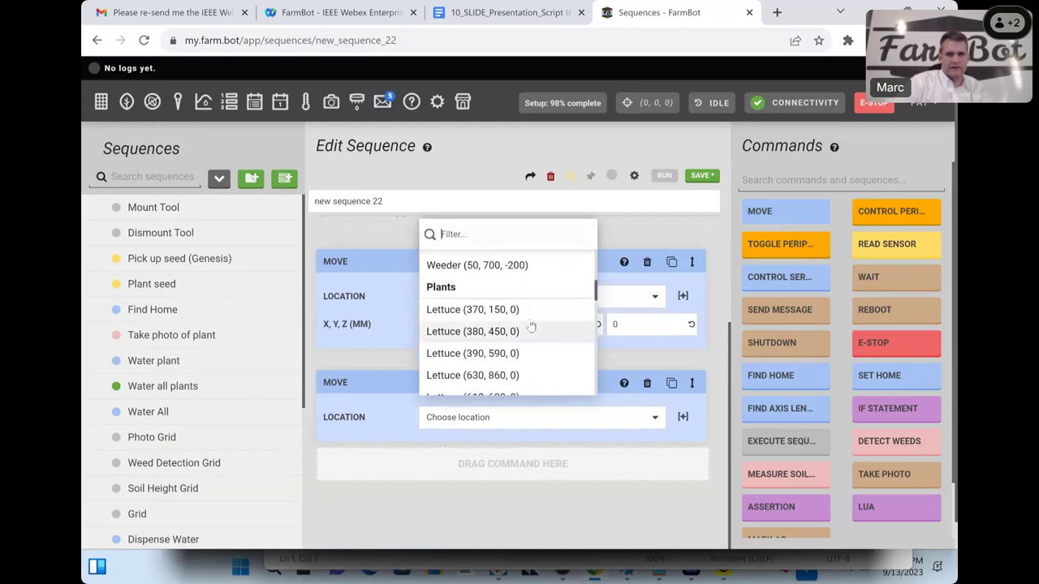
{"action": "left_click", "coordinate": [531, 312]}
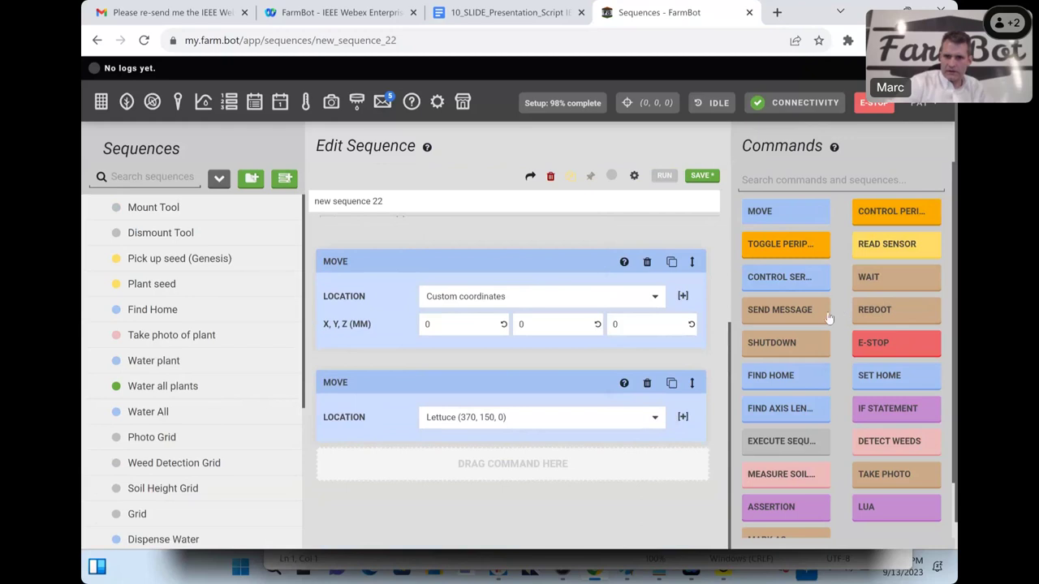
Step: Add a Take Photo command after the Move to the lettuce
{"action": "scroll", "coordinate": [828, 318], "scroll_direction": "down", "scroll_amount": 1}
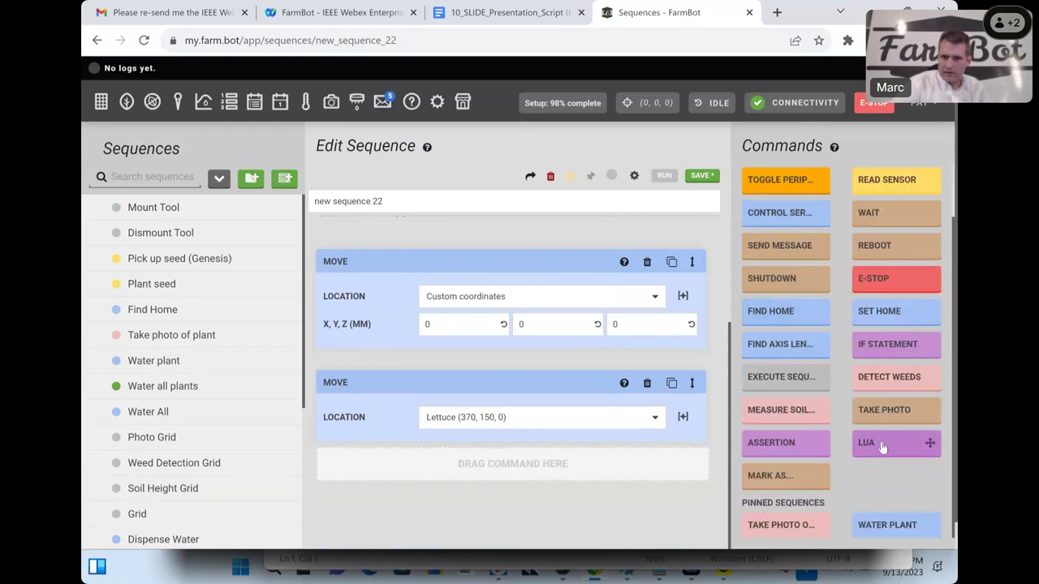
{"action": "left_click_drag", "start_coordinate": [901, 410], "coordinate": [545, 472]}
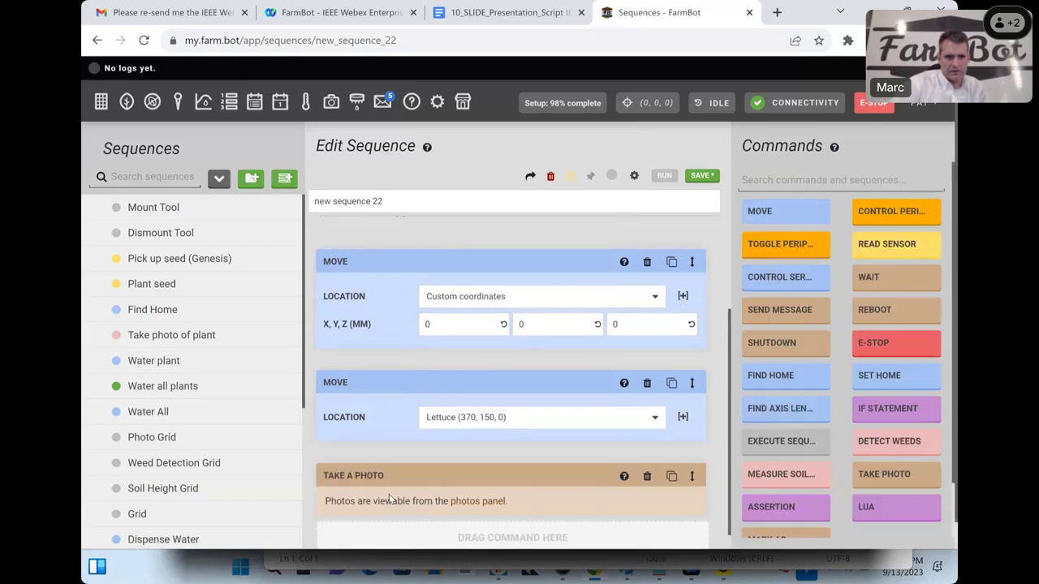
{"action": "scroll", "coordinate": [398, 487], "scroll_direction": "down", "scroll_amount": 2}
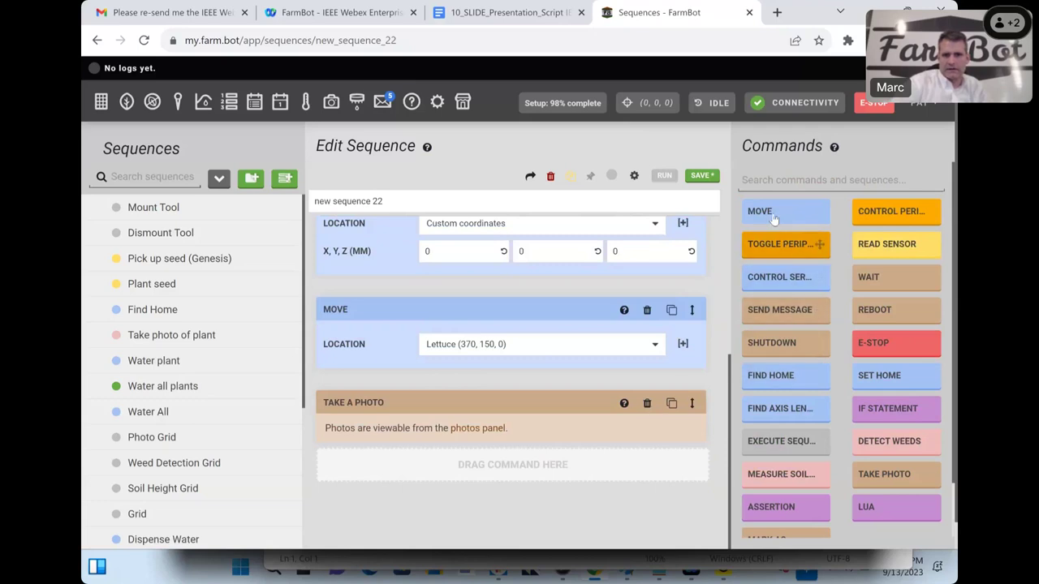
Step: Add a Move command after the Take Photo, with its location set to custom coordinates 0, 0, 0
{"action": "left_click_drag", "start_coordinate": [792, 213], "coordinate": [492, 475]}
{"action": "left_click", "coordinate": [481, 510]}
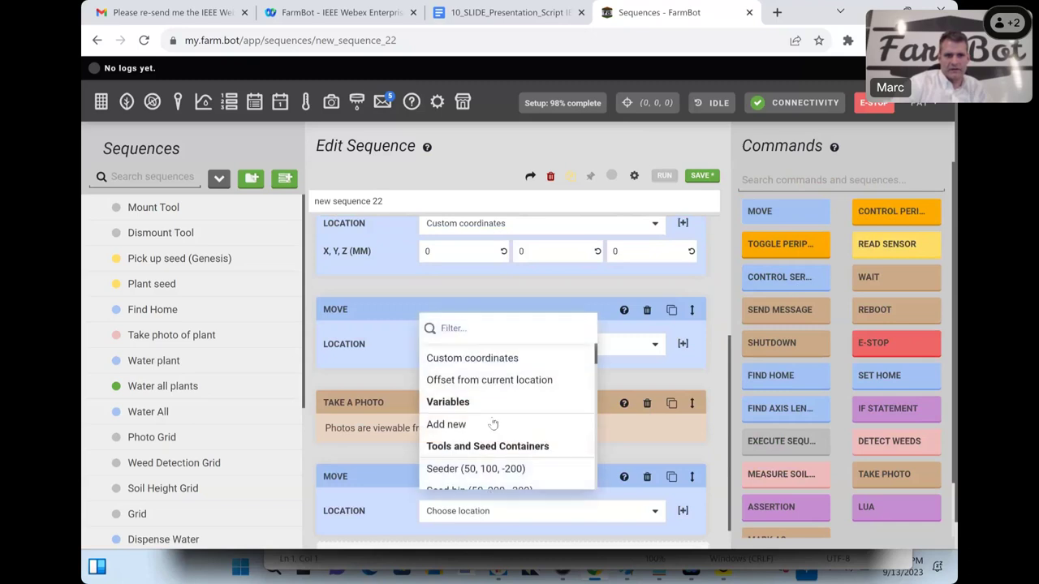
{"action": "left_click", "coordinate": [479, 358]}
{"action": "scroll", "coordinate": [503, 487], "scroll_direction": "down", "scroll_amount": 3}
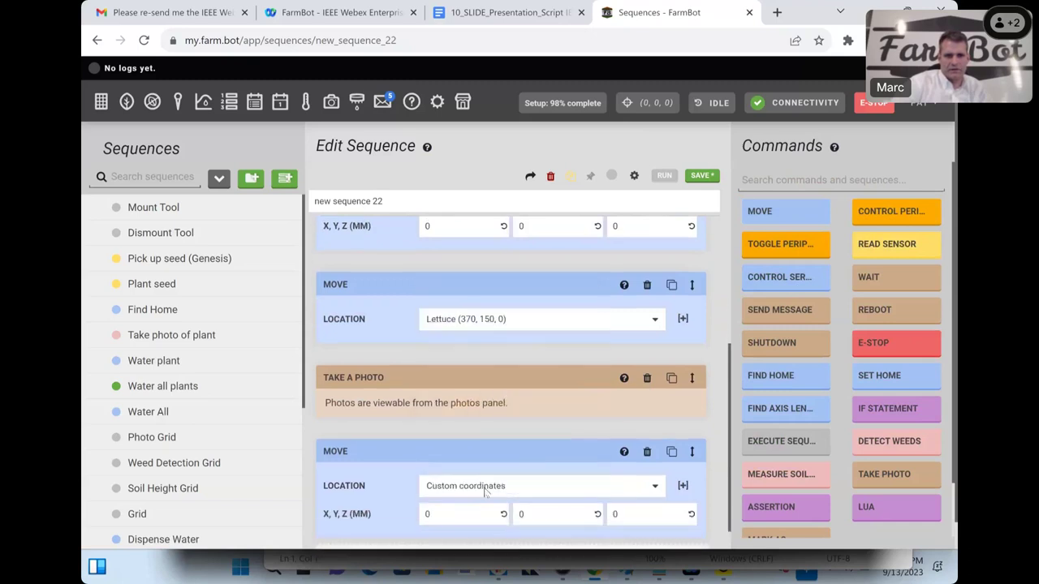
{"action": "left_click", "coordinate": [451, 417]}
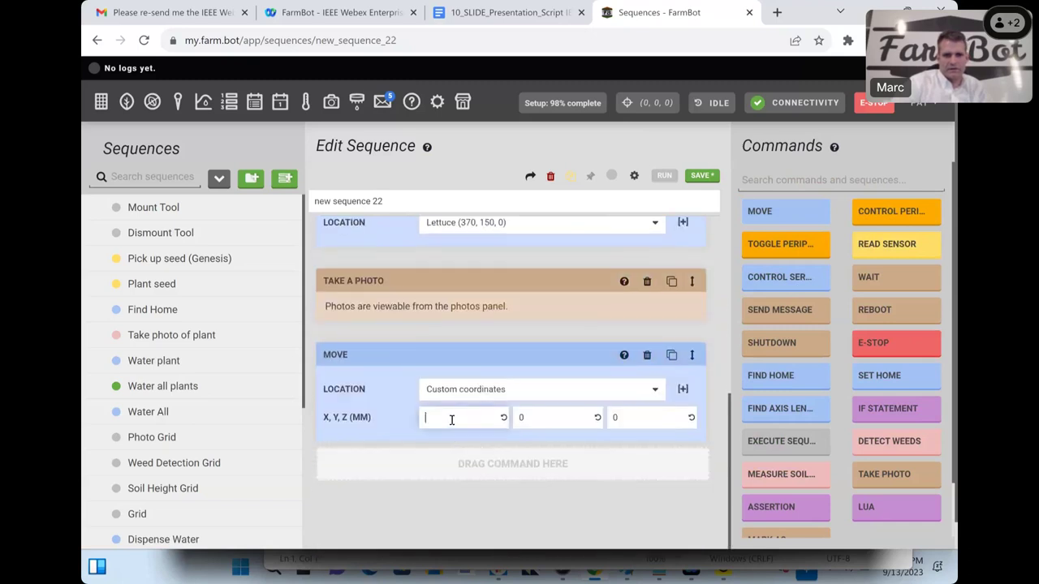
{"action": "left_click", "coordinate": [540, 418]}
{"action": "left_click", "coordinate": [626, 419]}
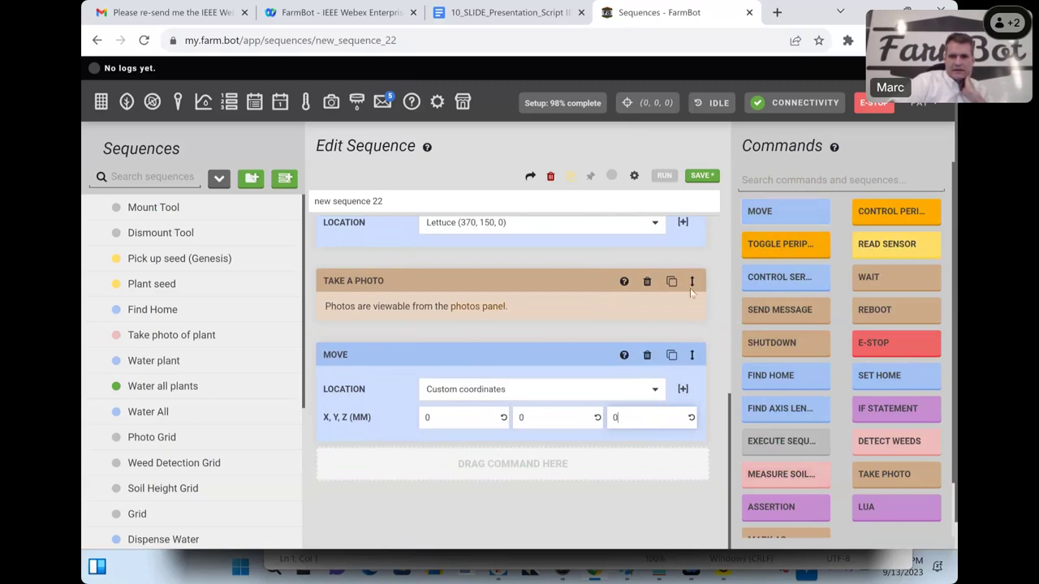
{"action": "left_click_drag", "start_coordinate": [794, 244], "coordinate": [580, 258]}
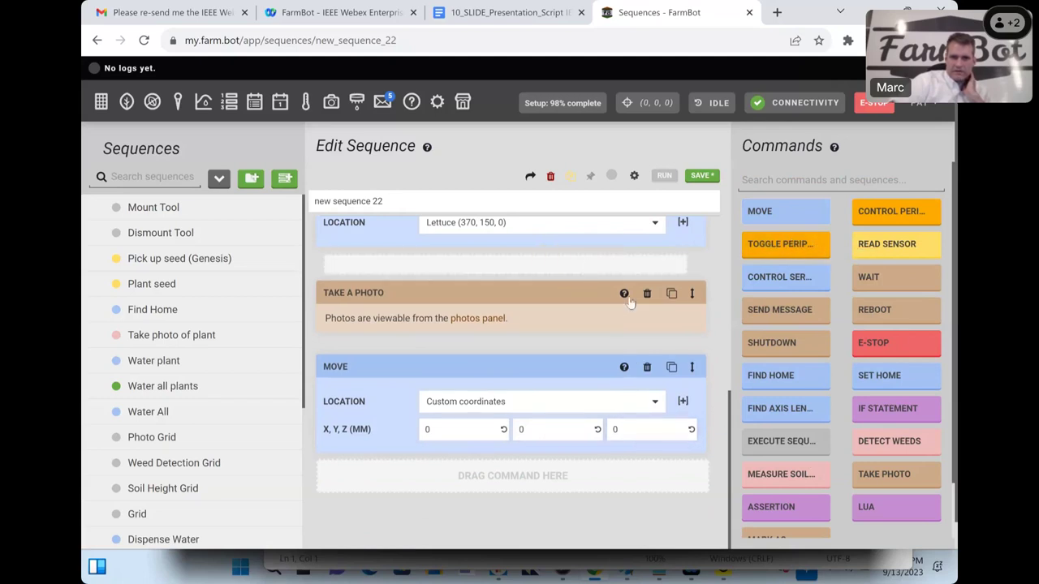
{"action": "scroll", "coordinate": [526, 315], "scroll_direction": "up", "scroll_amount": 1}
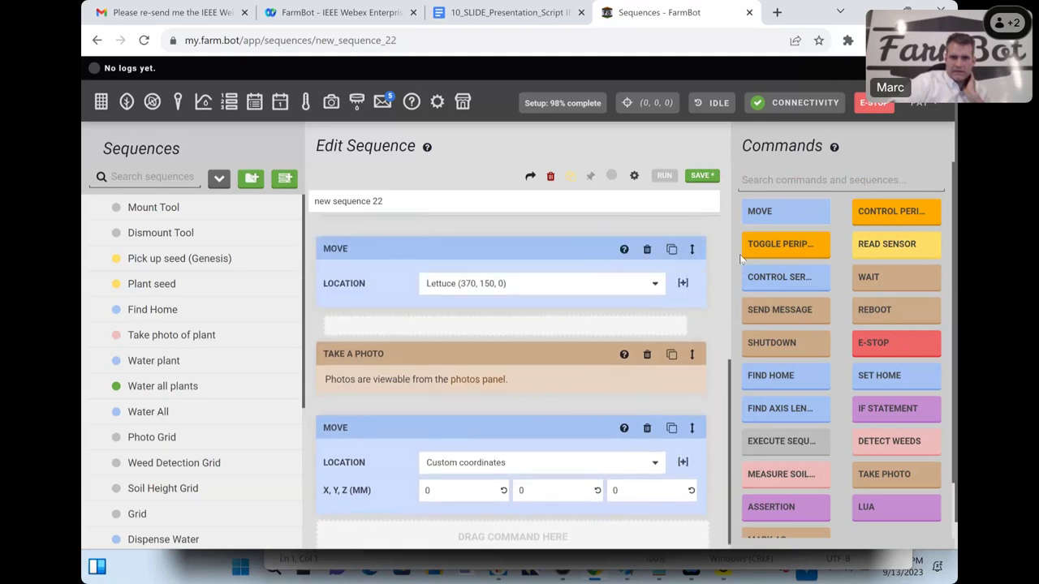
{"action": "left_click_drag", "start_coordinate": [667, 276], "coordinate": [395, 339]}
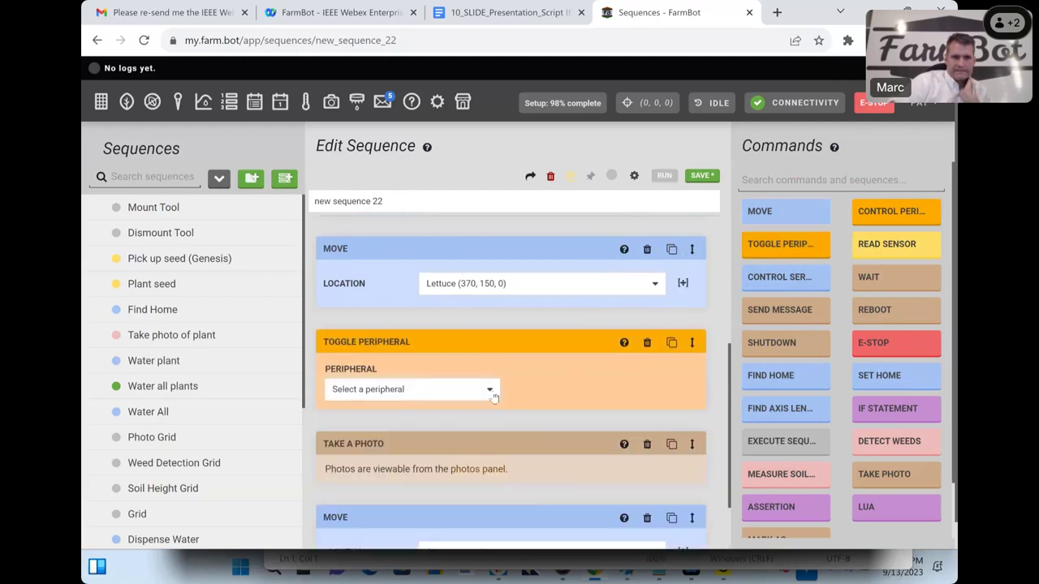
{"action": "left_click", "coordinate": [496, 391]}
{"action": "left_click", "coordinate": [423, 305]}
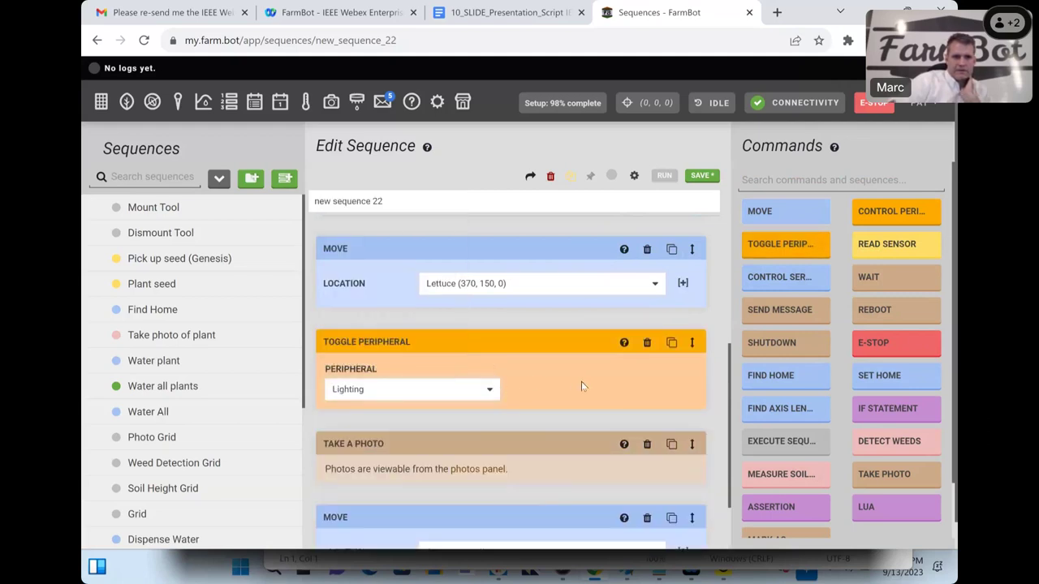
{"action": "left_click", "coordinate": [490, 392]}
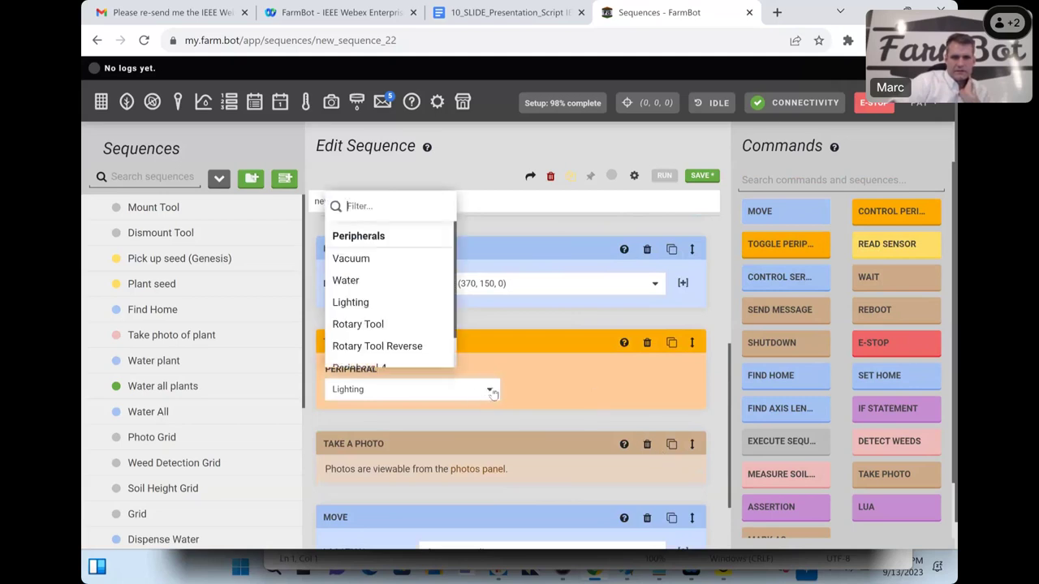
{"action": "left_click", "coordinate": [492, 393]}
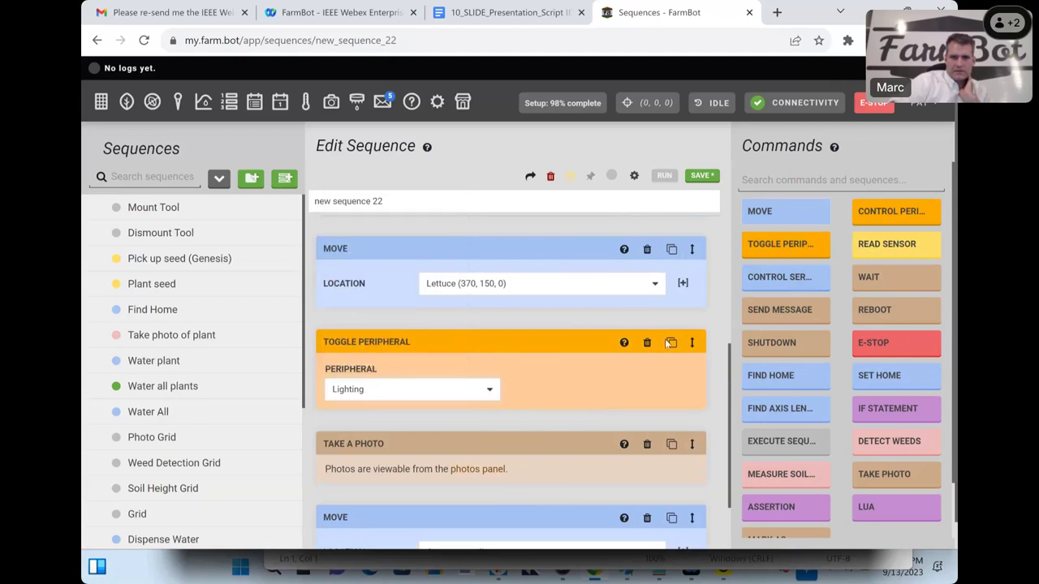
{"action": "left_click", "coordinate": [647, 343]}
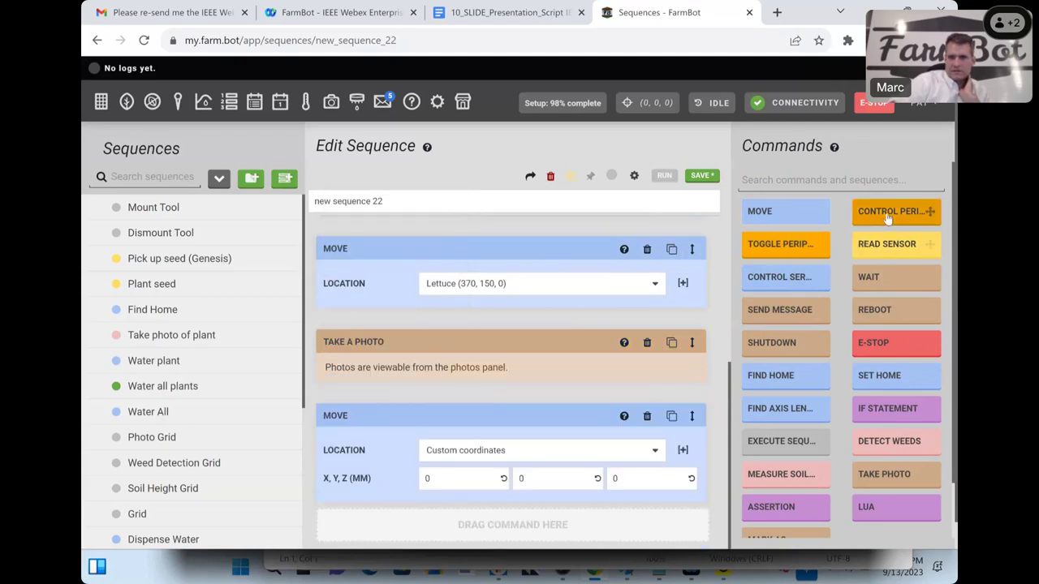
Step: Add a Control Peripheral command before the Take Photo that sets the Lighting peripheral to ON
{"action": "left_click_drag", "start_coordinate": [887, 217], "coordinate": [459, 329]}
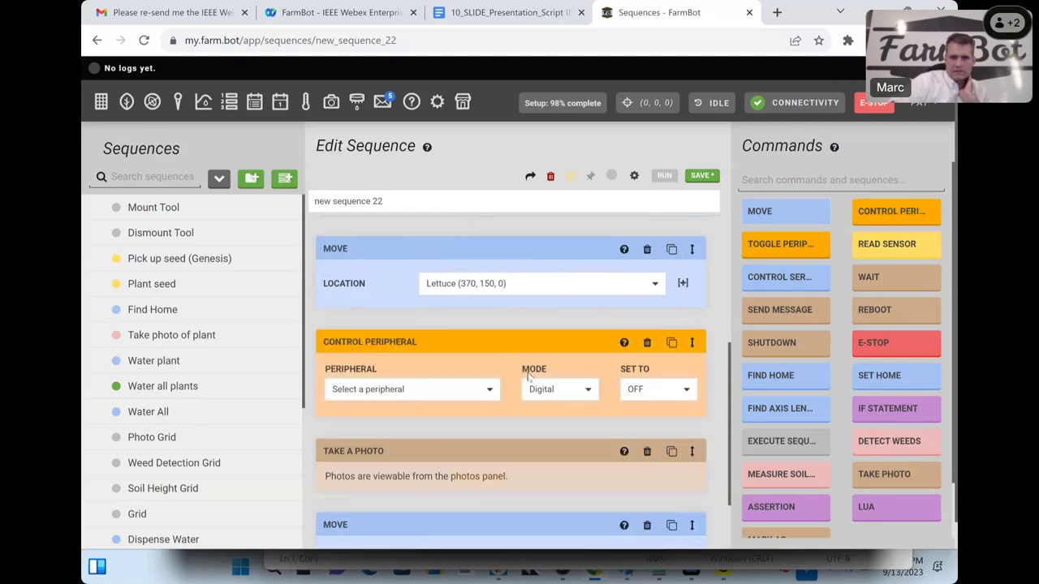
{"action": "left_click", "coordinate": [428, 389]}
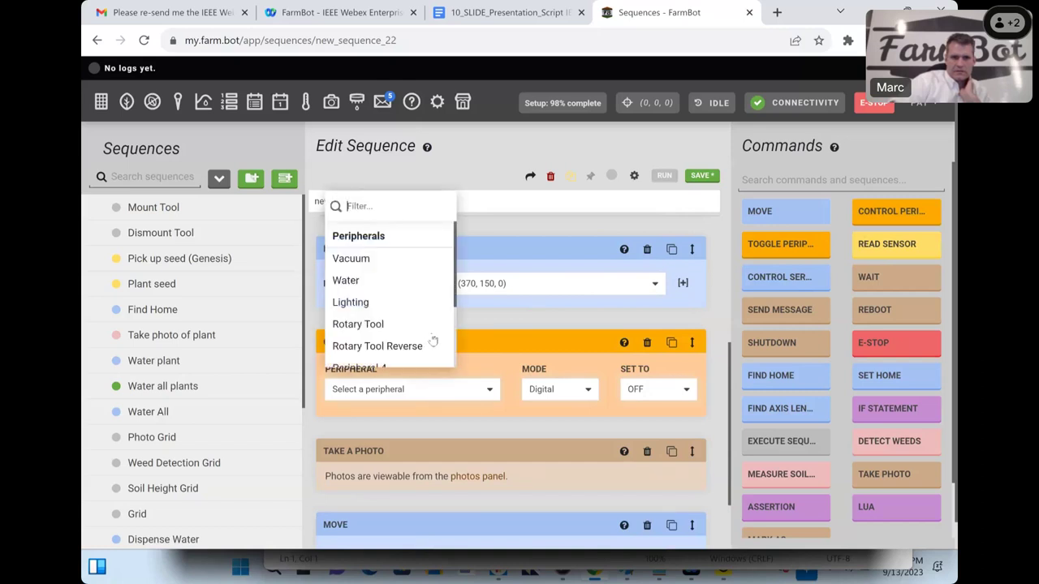
{"action": "left_click", "coordinate": [402, 302]}
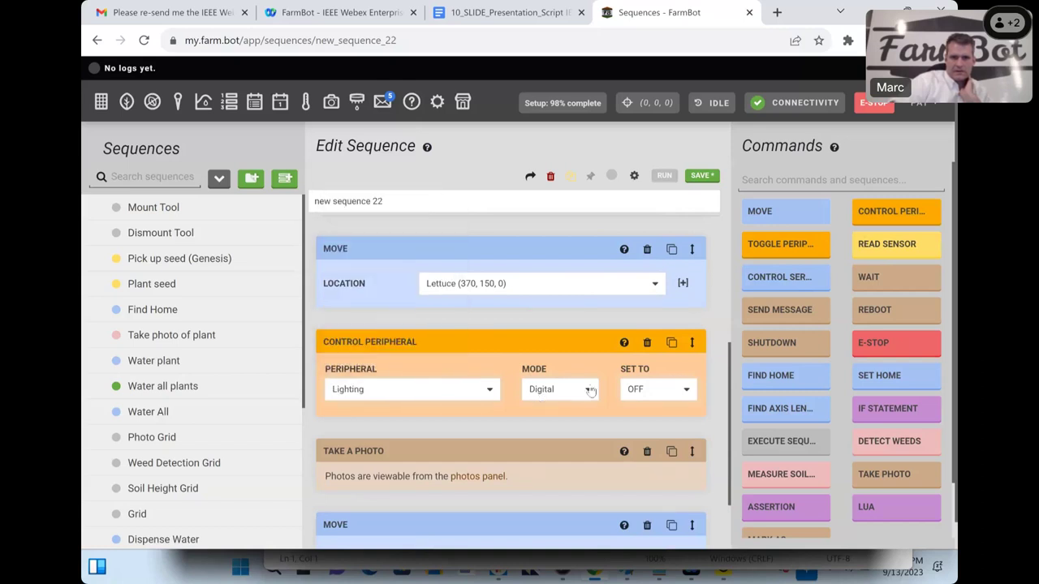
{"action": "left_click", "coordinate": [684, 393]}
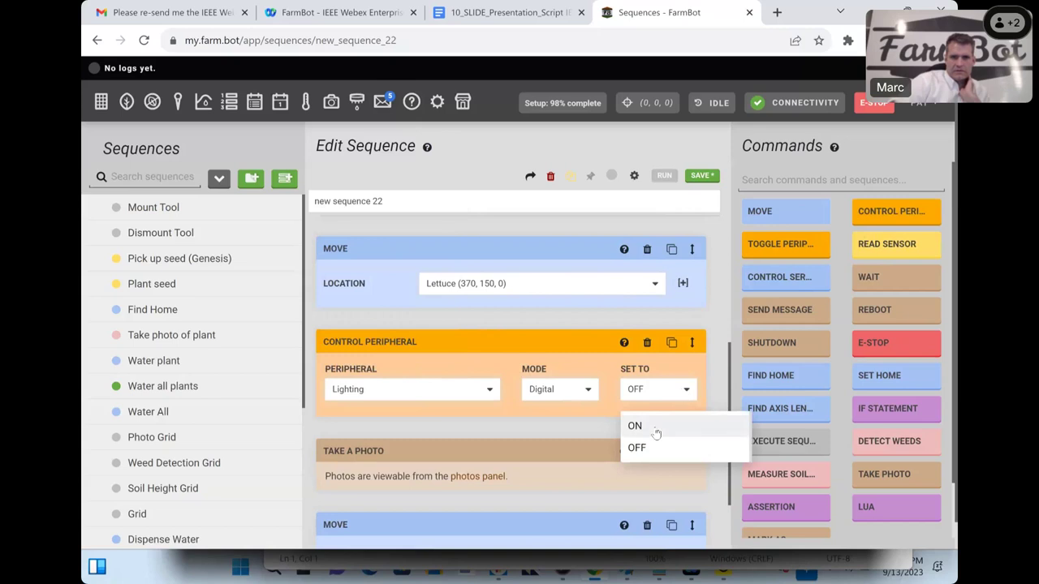
{"action": "left_click", "coordinate": [656, 431]}
Step: Add a second Control Peripheral command between the Take Photo and the last Move, setting Lighting to OFF
{"action": "scroll", "coordinate": [586, 433], "scroll_direction": "down", "scroll_amount": 1}
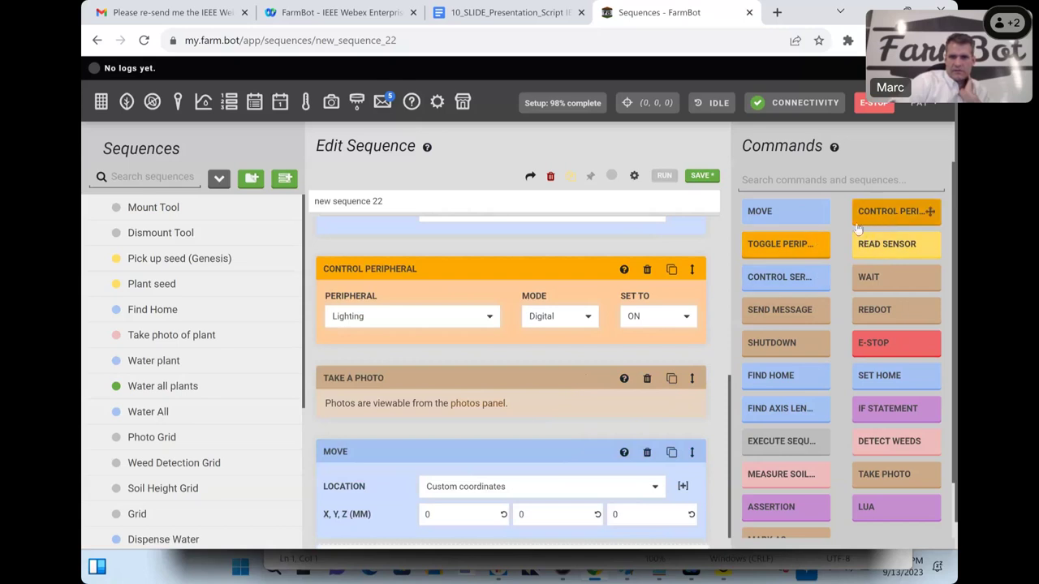
{"action": "left_click_drag", "start_coordinate": [858, 230], "coordinate": [437, 443]}
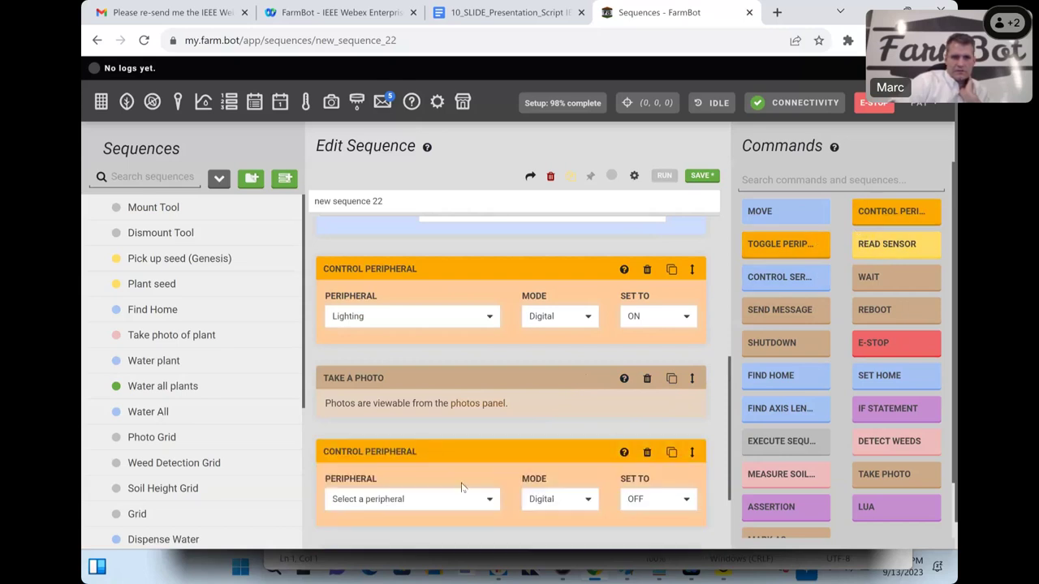
{"action": "left_click", "coordinate": [475, 497]}
{"action": "left_click", "coordinate": [412, 412]}
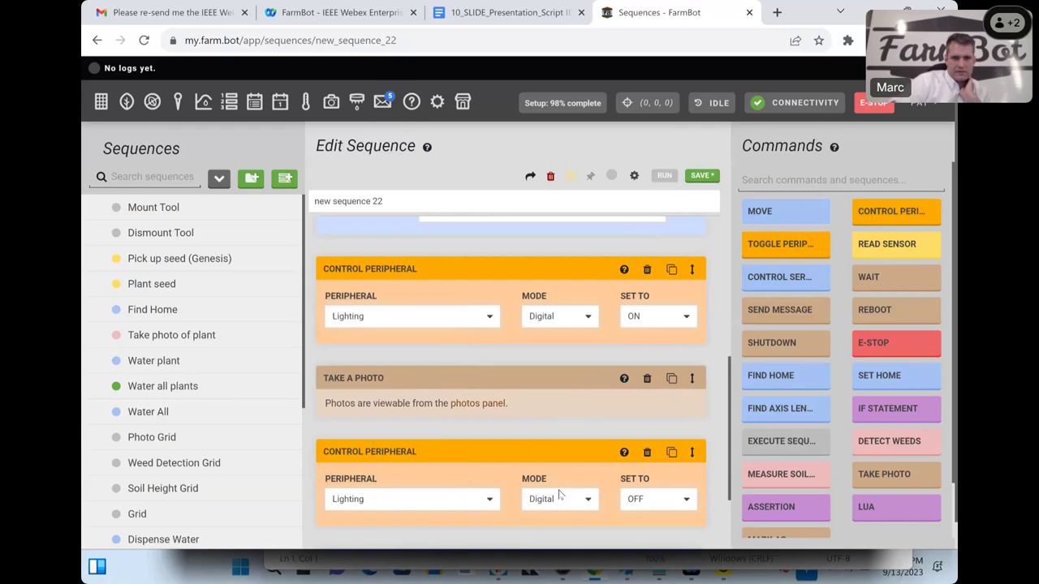
{"action": "left_click", "coordinate": [641, 504]}
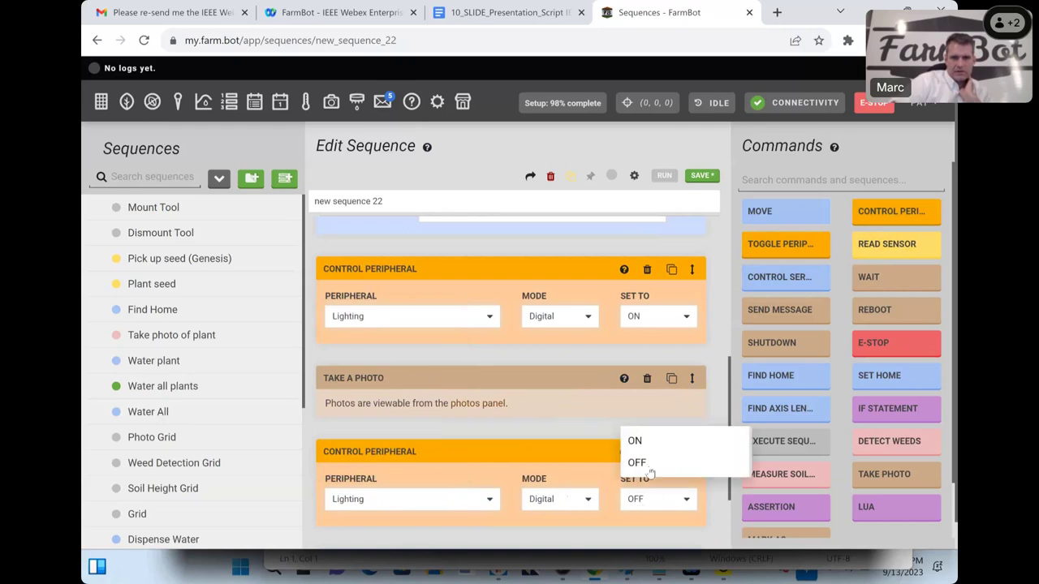
{"action": "left_click", "coordinate": [649, 464]}
Step: Review the order and settings of all the steps in the new sequence
{"action": "scroll", "coordinate": [561, 425], "scroll_direction": "up", "scroll_amount": 8}
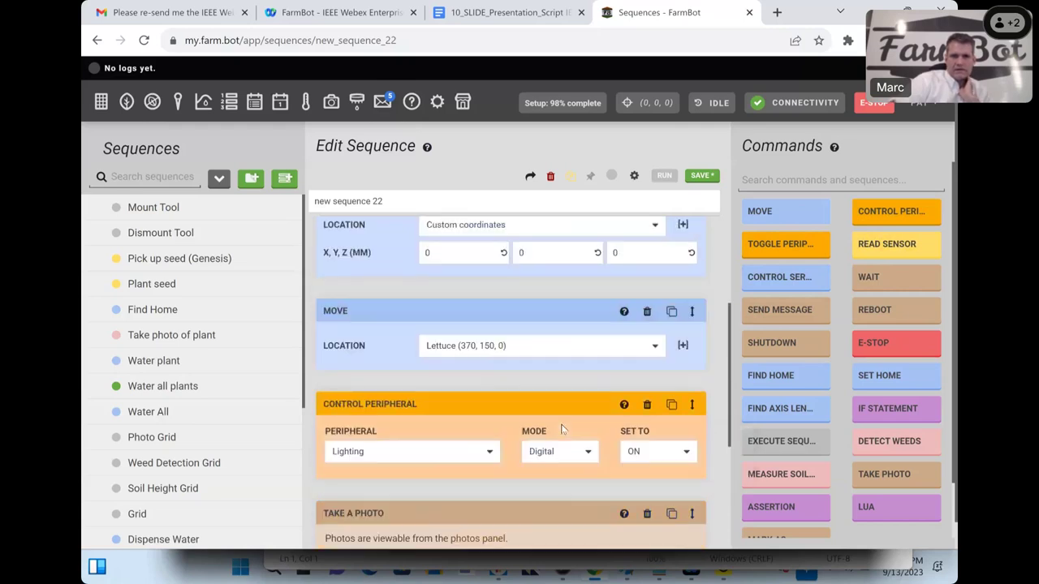
{"action": "scroll", "coordinate": [560, 429], "scroll_direction": "down", "scroll_amount": 1}
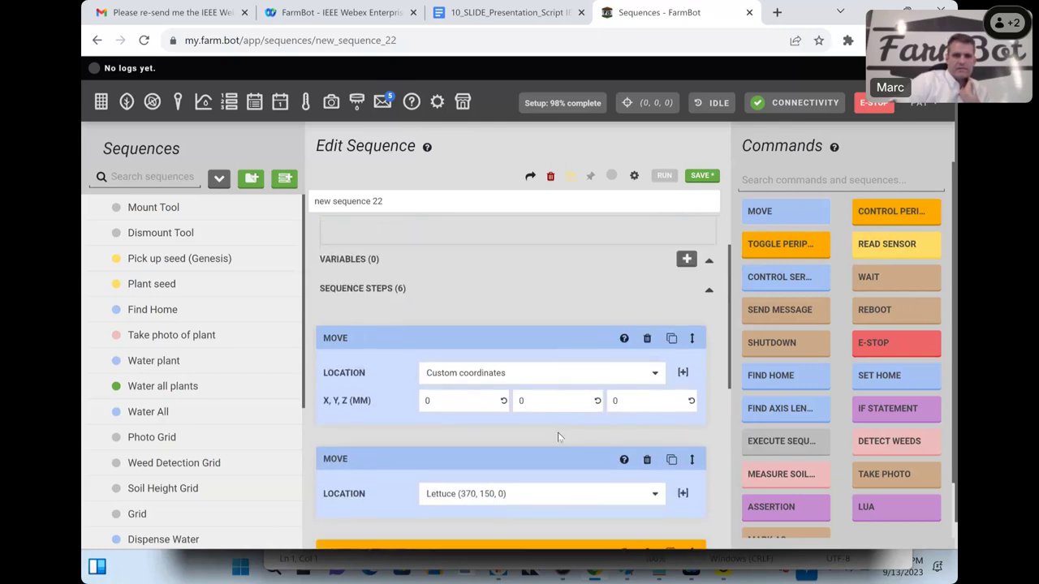
{"action": "scroll", "coordinate": [560, 430], "scroll_direction": "down", "scroll_amount": 2}
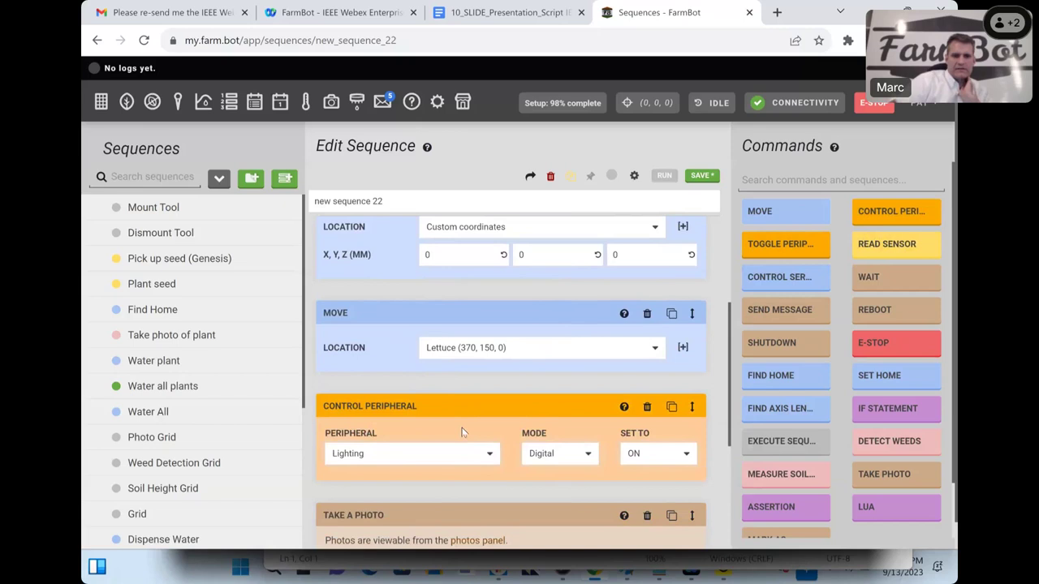
{"action": "scroll", "coordinate": [461, 428], "scroll_direction": "down", "scroll_amount": 1}
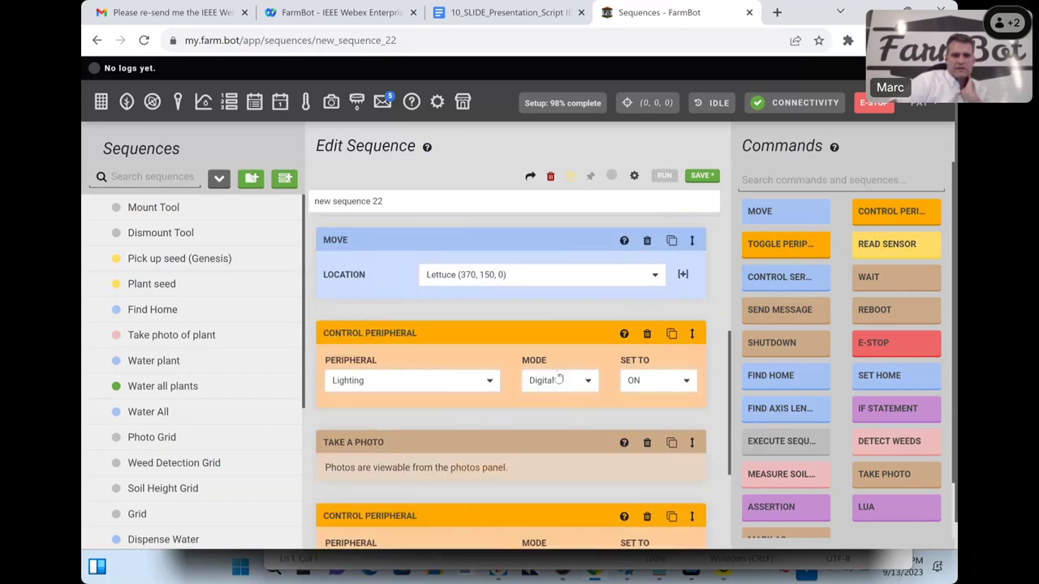
{"action": "scroll", "coordinate": [545, 417], "scroll_direction": "down", "scroll_amount": 1}
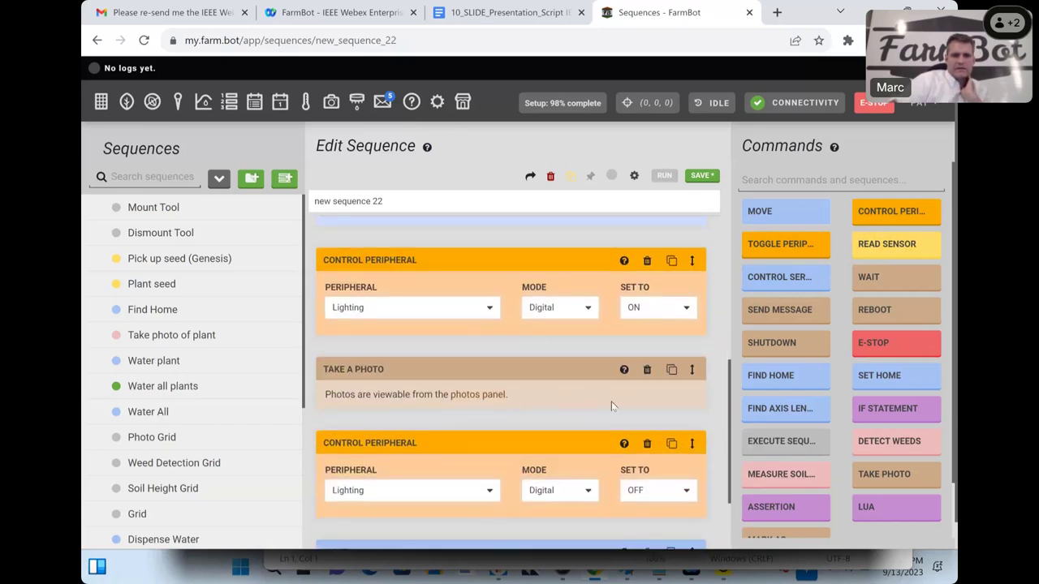
{"action": "scroll", "coordinate": [471, 465], "scroll_direction": "down", "scroll_amount": 2}
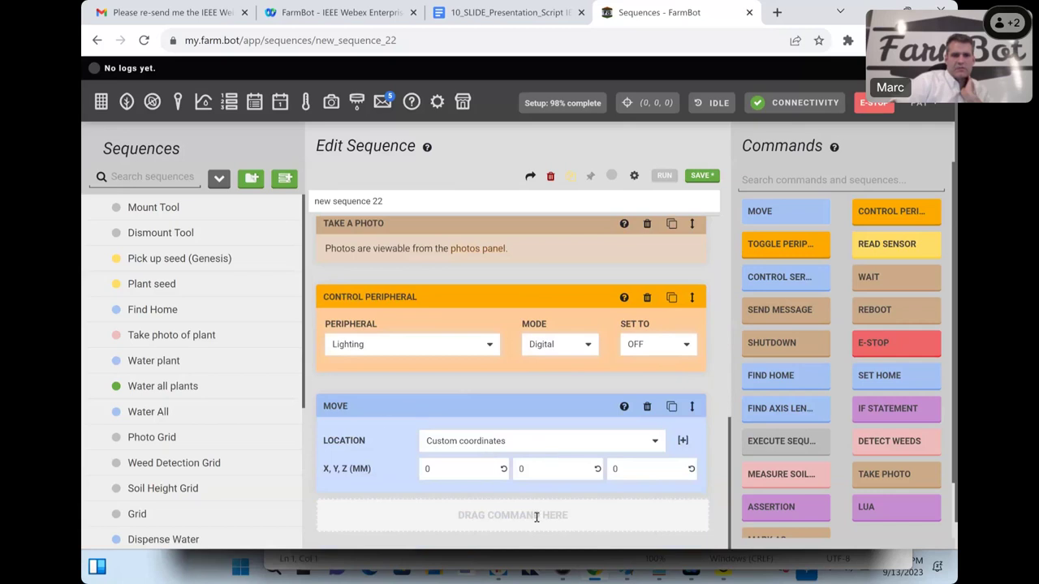
{"action": "scroll", "coordinate": [619, 468], "scroll_direction": "down", "scroll_amount": 1}
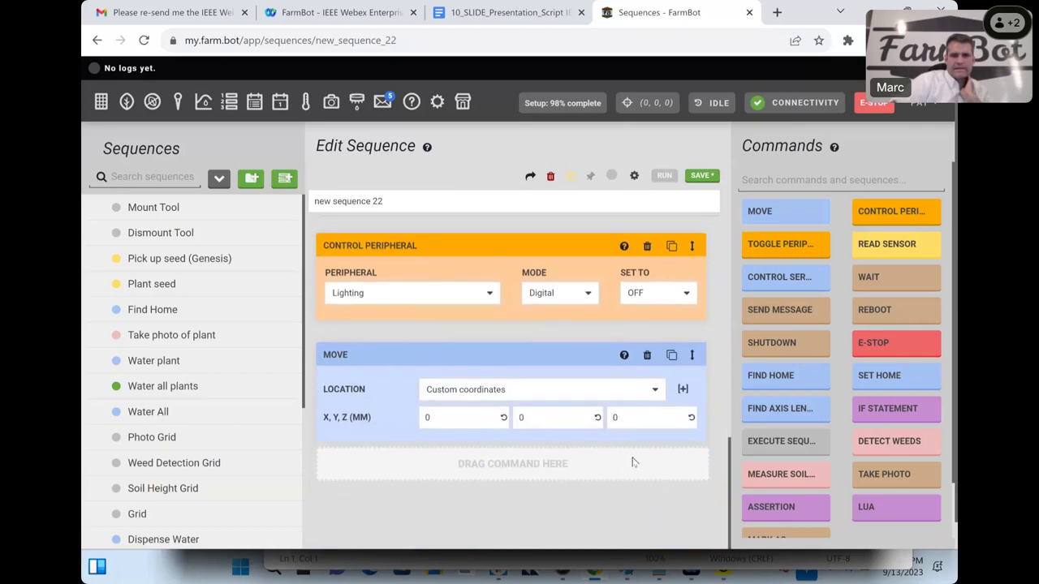
Step: Save the new sequence and run it on the FarmBot
{"action": "scroll", "coordinate": [619, 468], "scroll_direction": "up", "scroll_amount": 5}
{"action": "scroll", "coordinate": [673, 276], "scroll_direction": "up", "scroll_amount": 2}
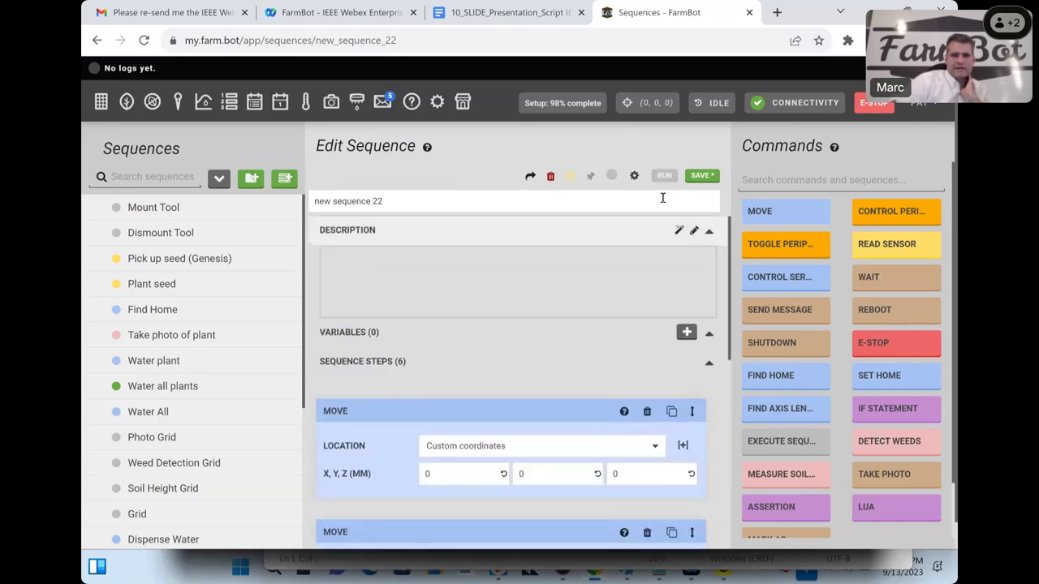
{"action": "left_click", "coordinate": [701, 176]}
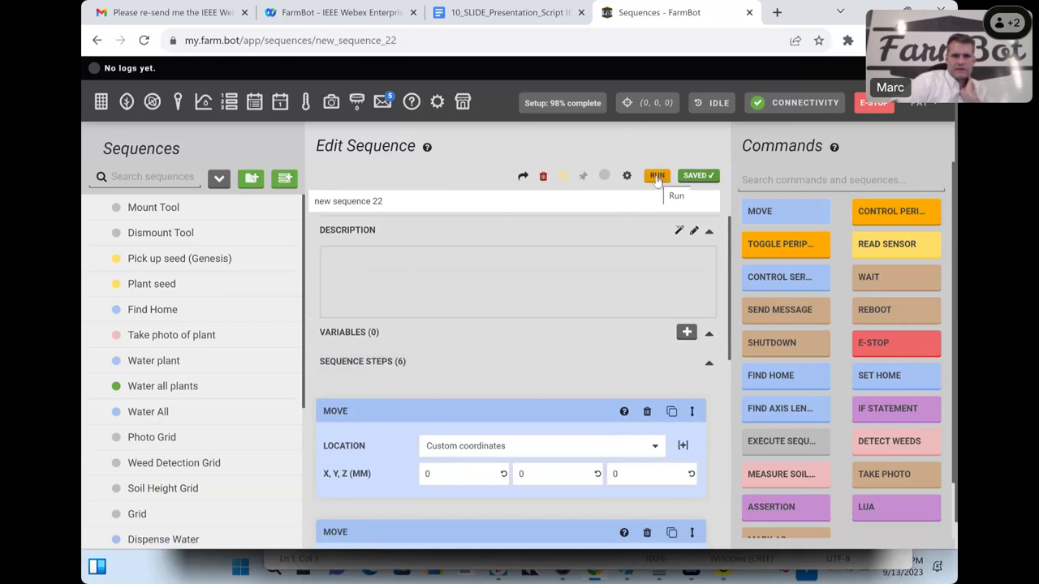
{"action": "left_click", "coordinate": [658, 177]}
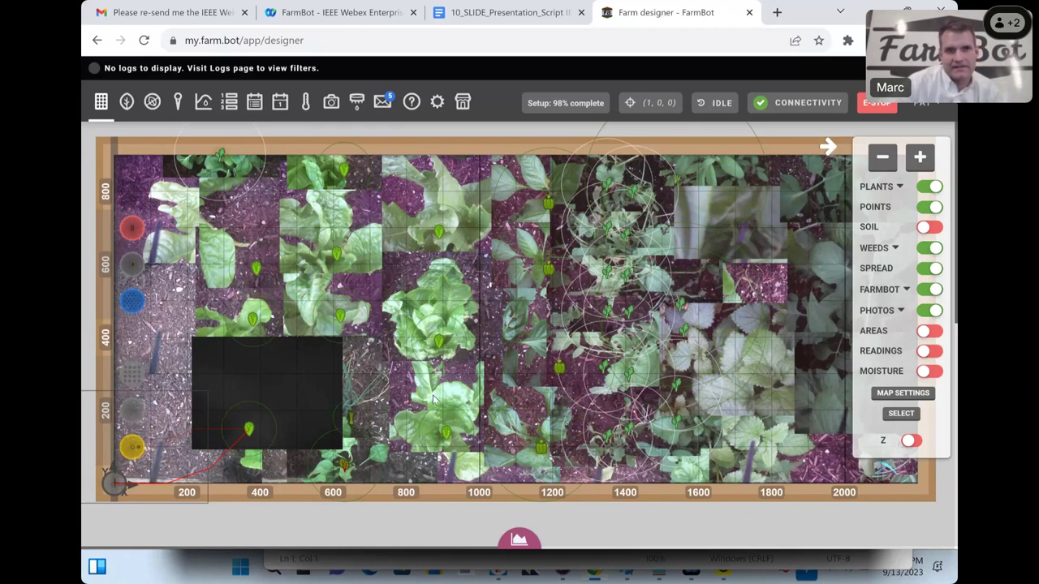
Step: Open new sequence 22 beside the farm map and look through its steps
{"action": "left_click", "coordinate": [229, 101]}
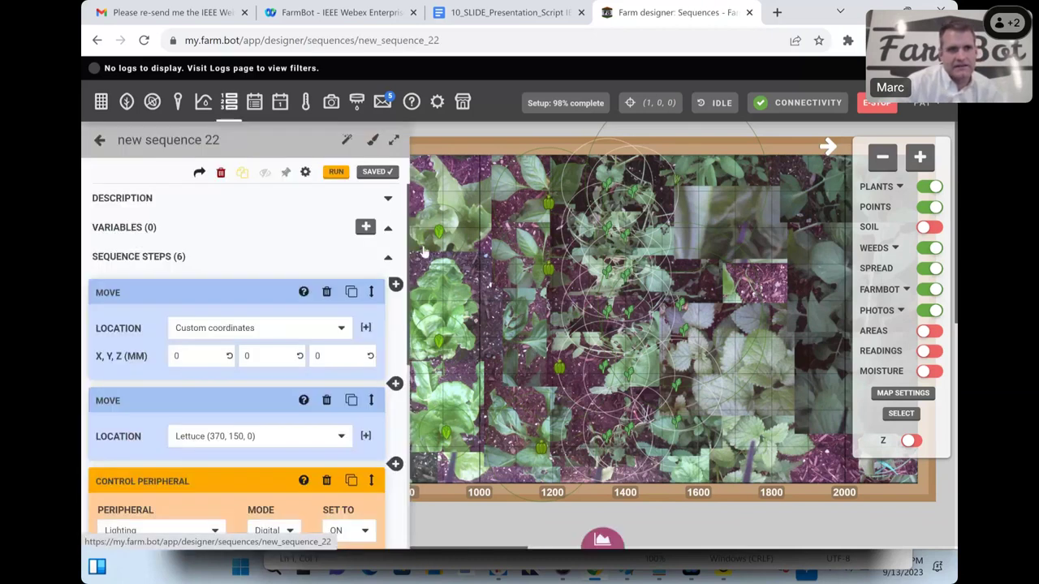
{"action": "scroll", "coordinate": [253, 339], "scroll_direction": "down", "scroll_amount": 2}
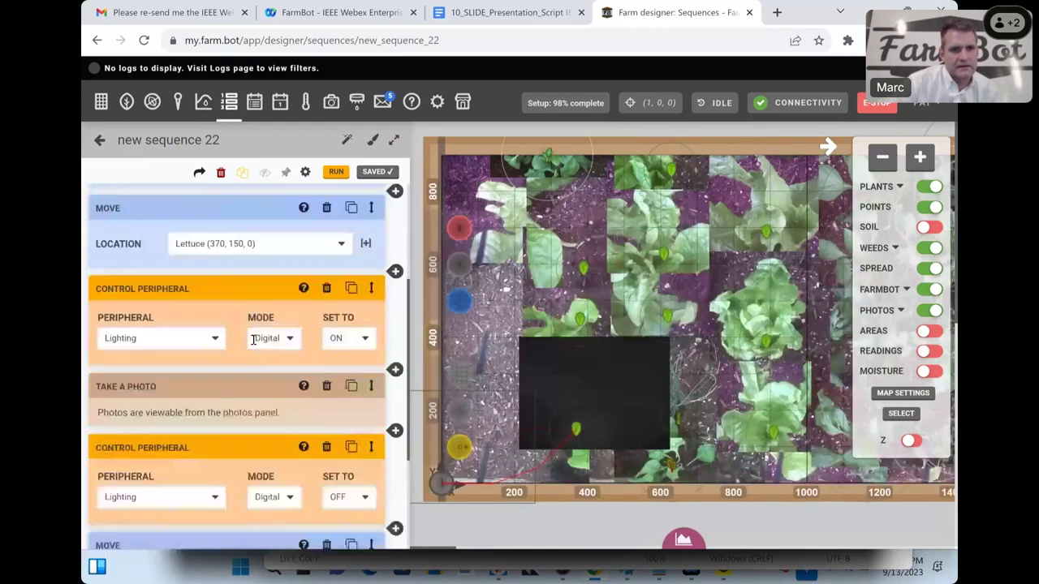
{"action": "scroll", "coordinate": [254, 339], "scroll_direction": "down", "scroll_amount": 2}
{"action": "scroll", "coordinate": [253, 340], "scroll_direction": "up", "scroll_amount": 5}
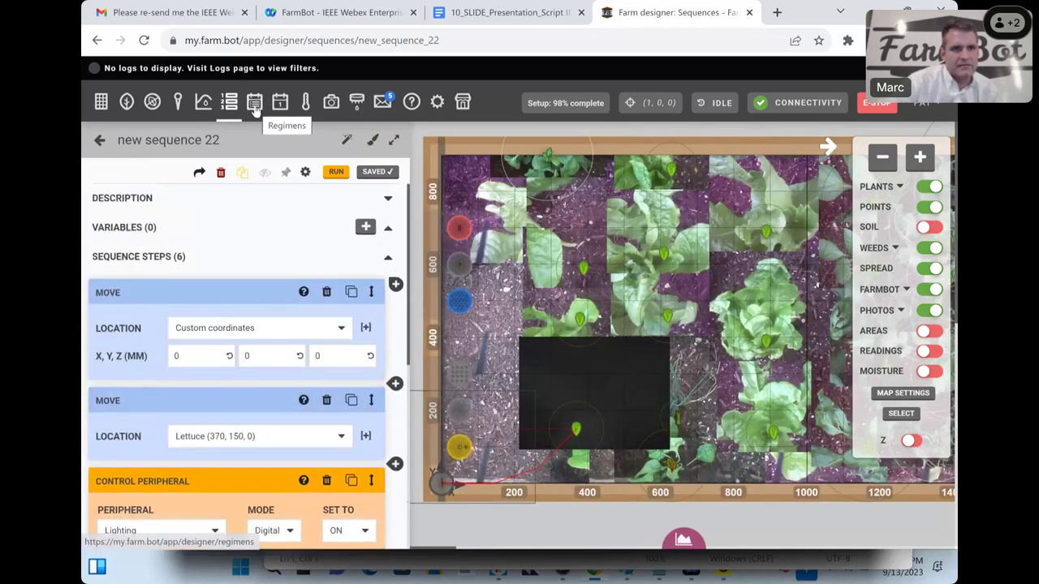
Step: View the regimens, and look through the scheduled events
{"action": "left_click", "coordinate": [255, 102]}
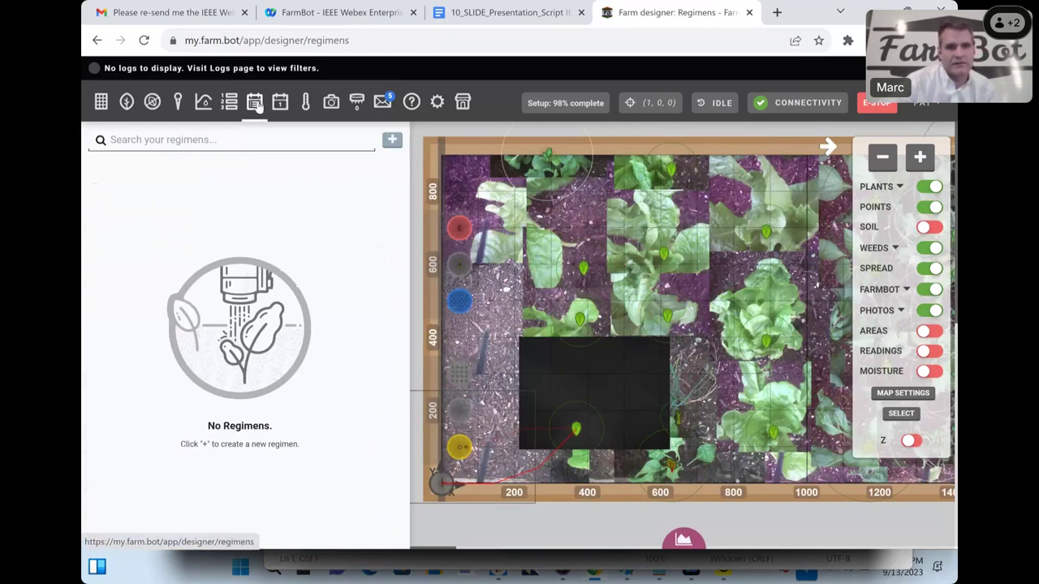
{"action": "left_click", "coordinate": [280, 105]}
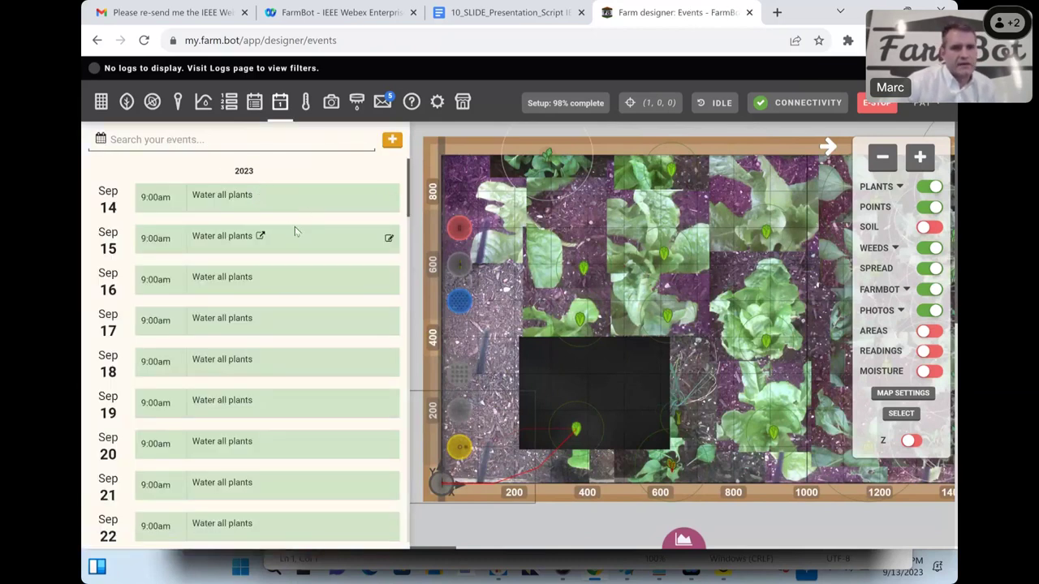
{"action": "scroll", "coordinate": [300, 236], "scroll_direction": "down", "scroll_amount": 5}
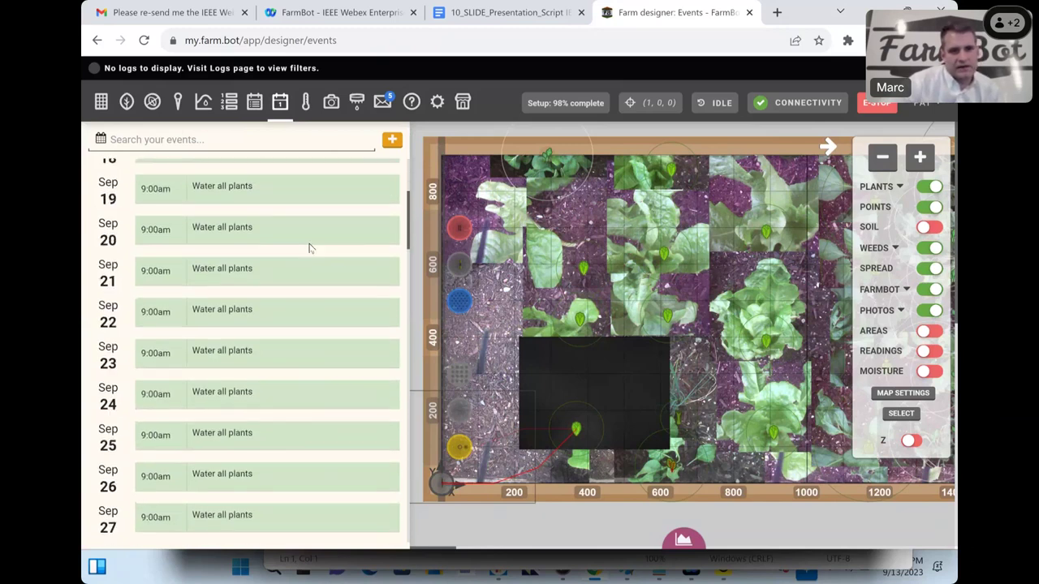